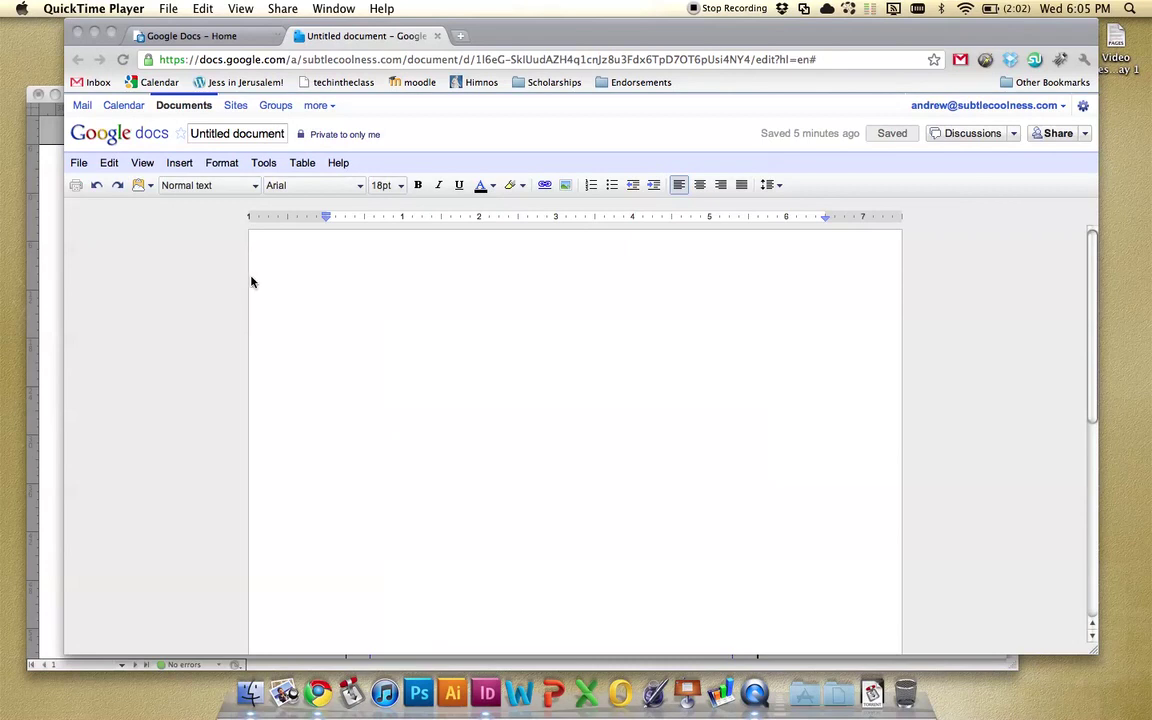
Place the caret in the blank untitled Google Docs document
left_click(373, 354)
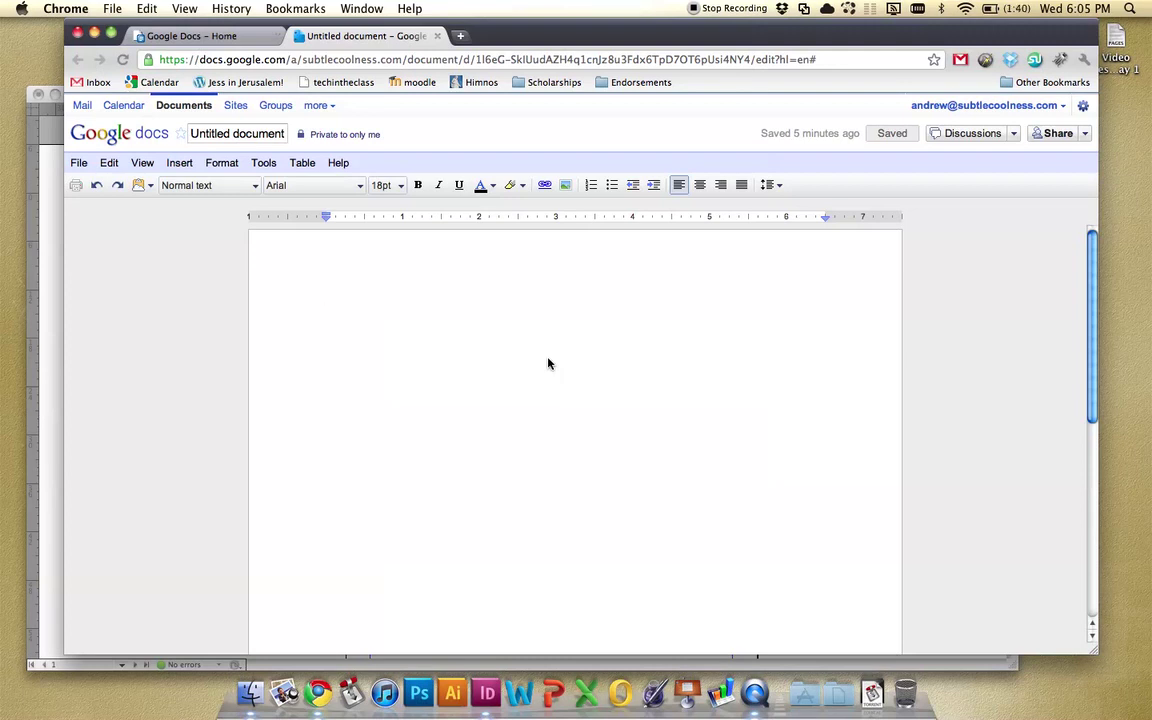
Type 'I'm just going to gype a bunch of text here that goes onto multiple lines.' and paste it twice more
type("I'm just")
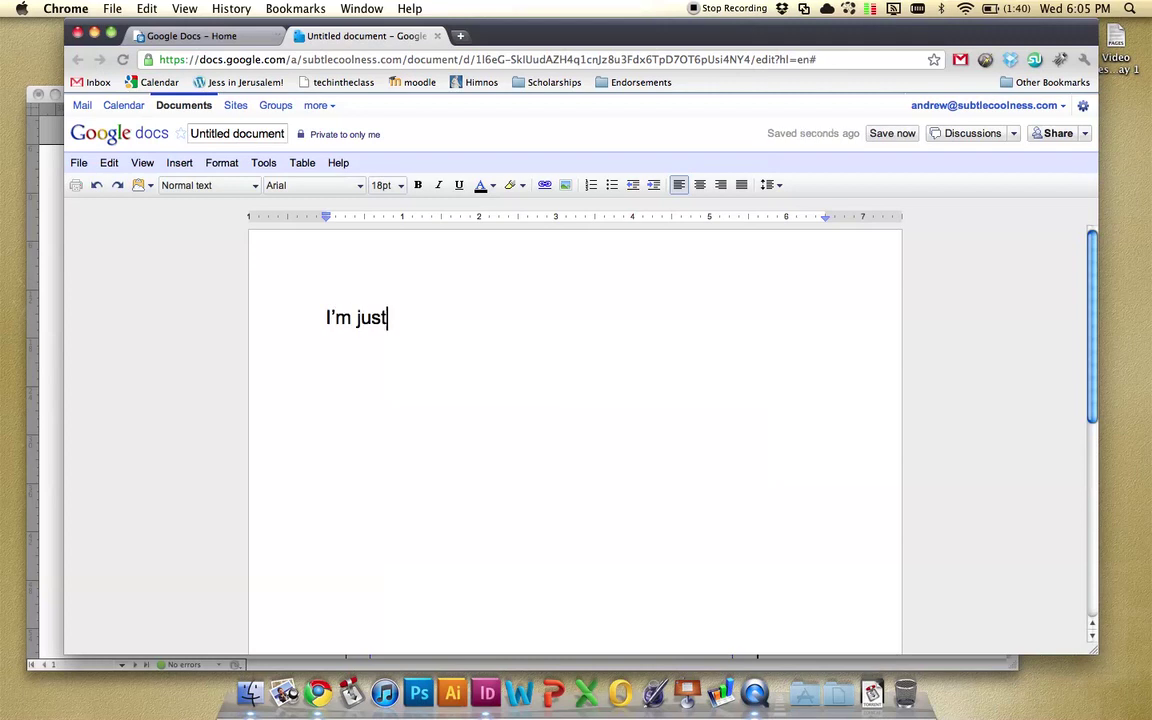
type(" going to g")
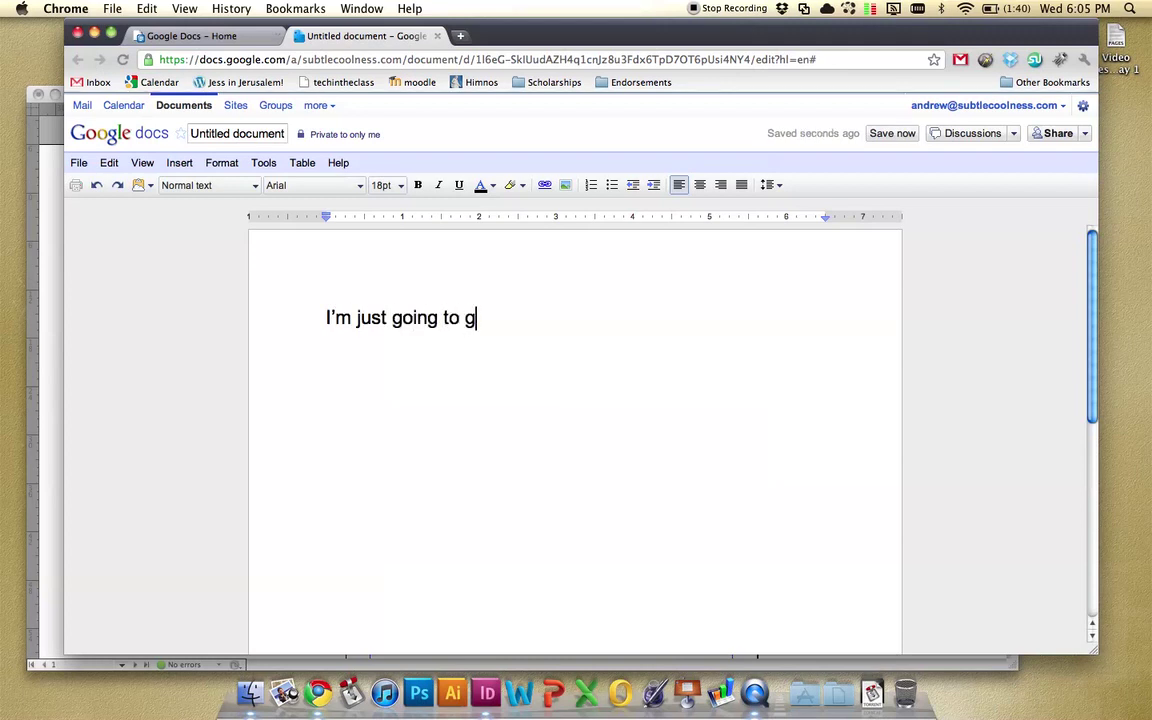
key("BackSpace")
type("type a bunch of ")
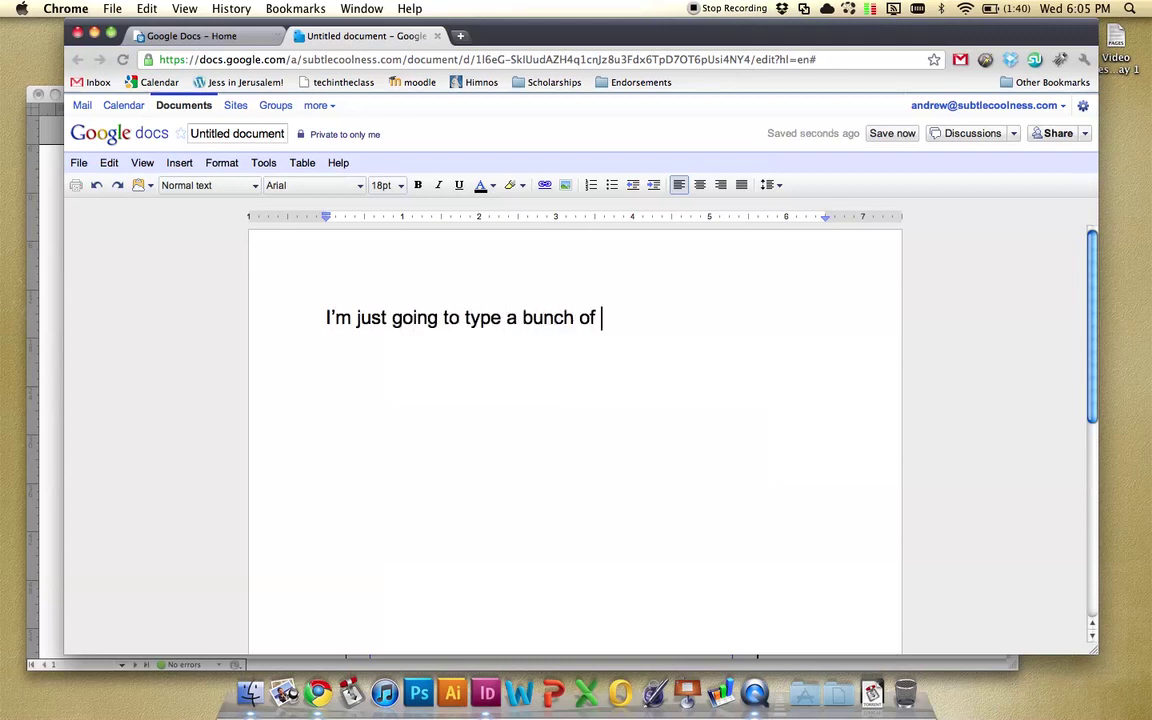
type("text here that go")
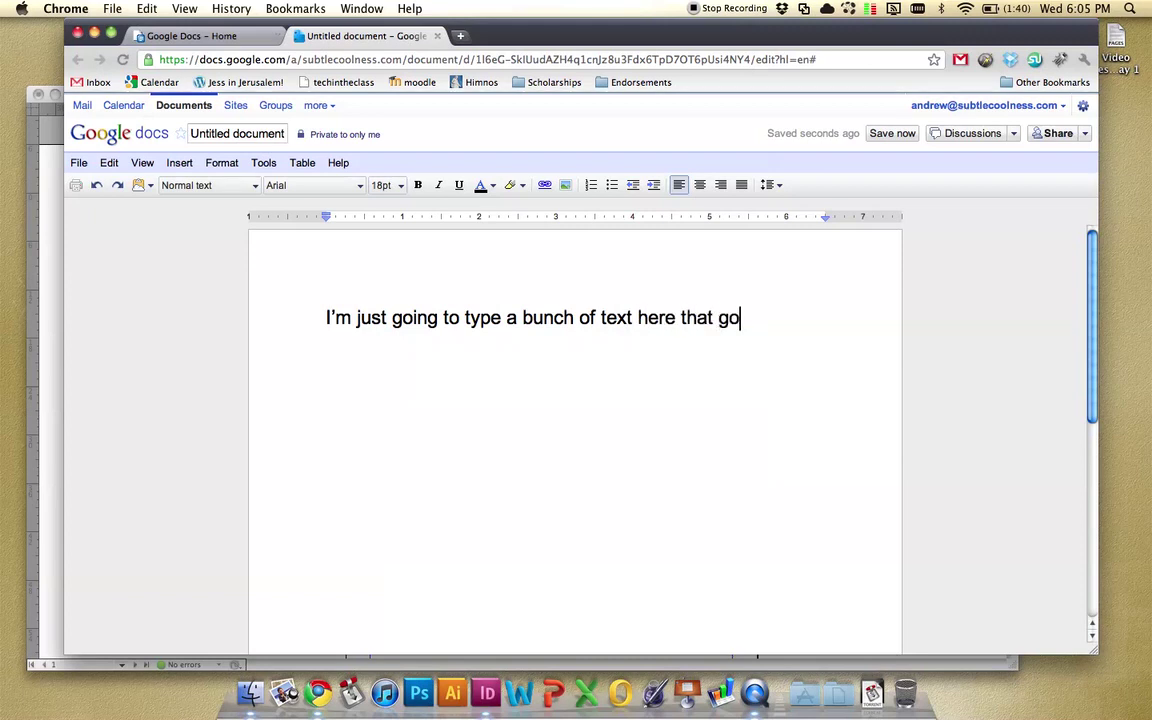
type("es onto")
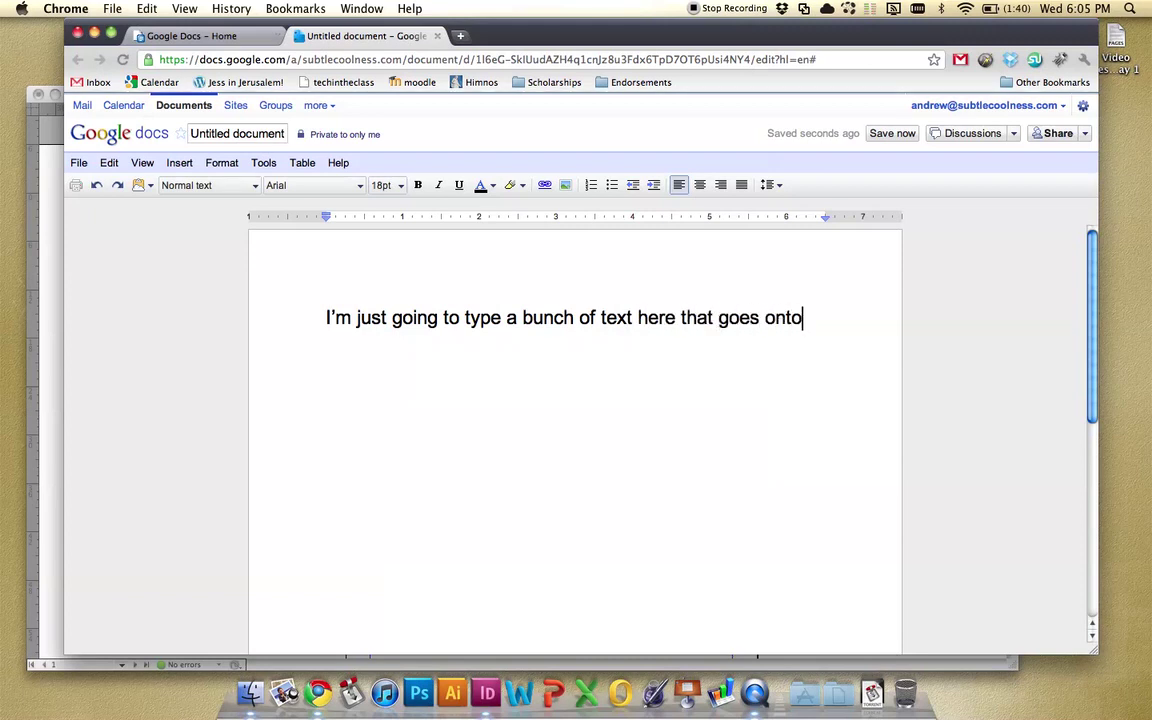
type(" multiple ")
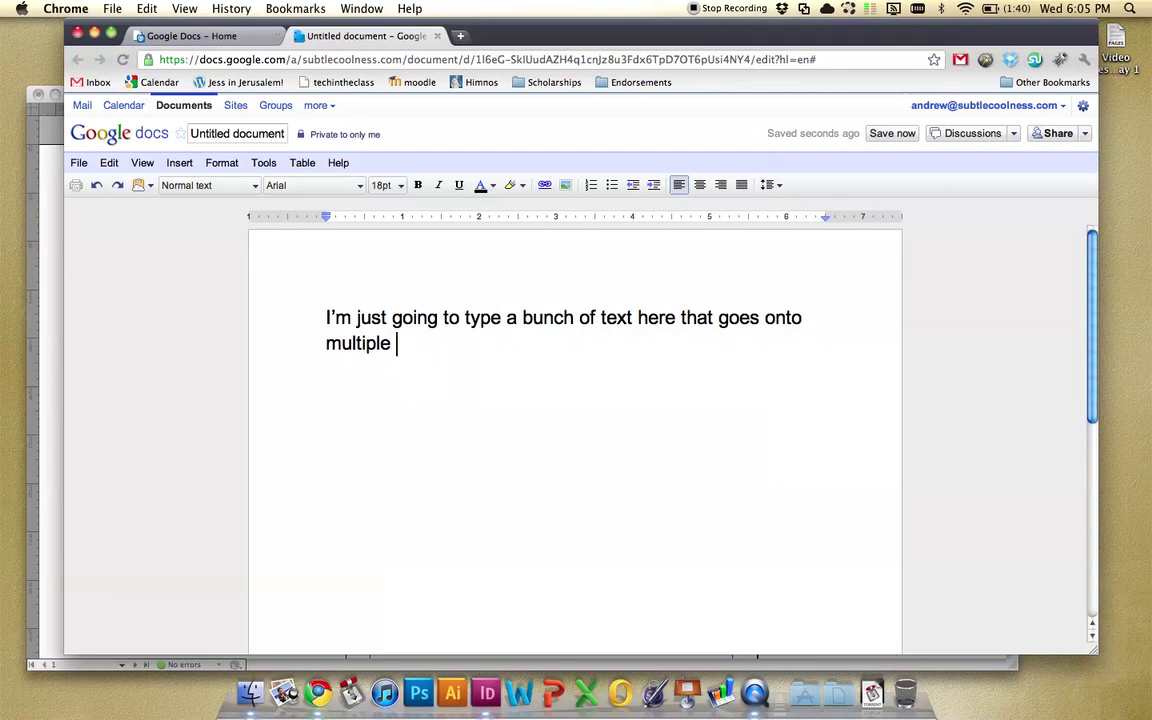
type("lines.")
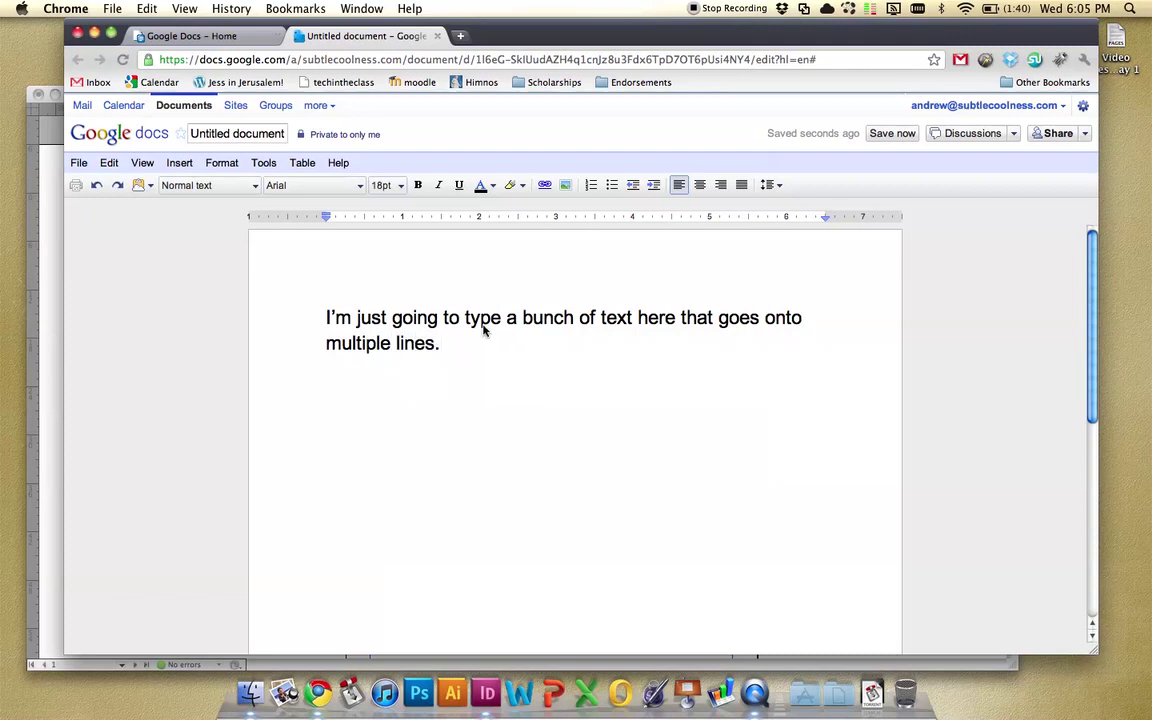
triple_click(323, 320)
key("super+c")
key("Right")
key("Return")
key("super+v")
key("Return")
key("super+v")
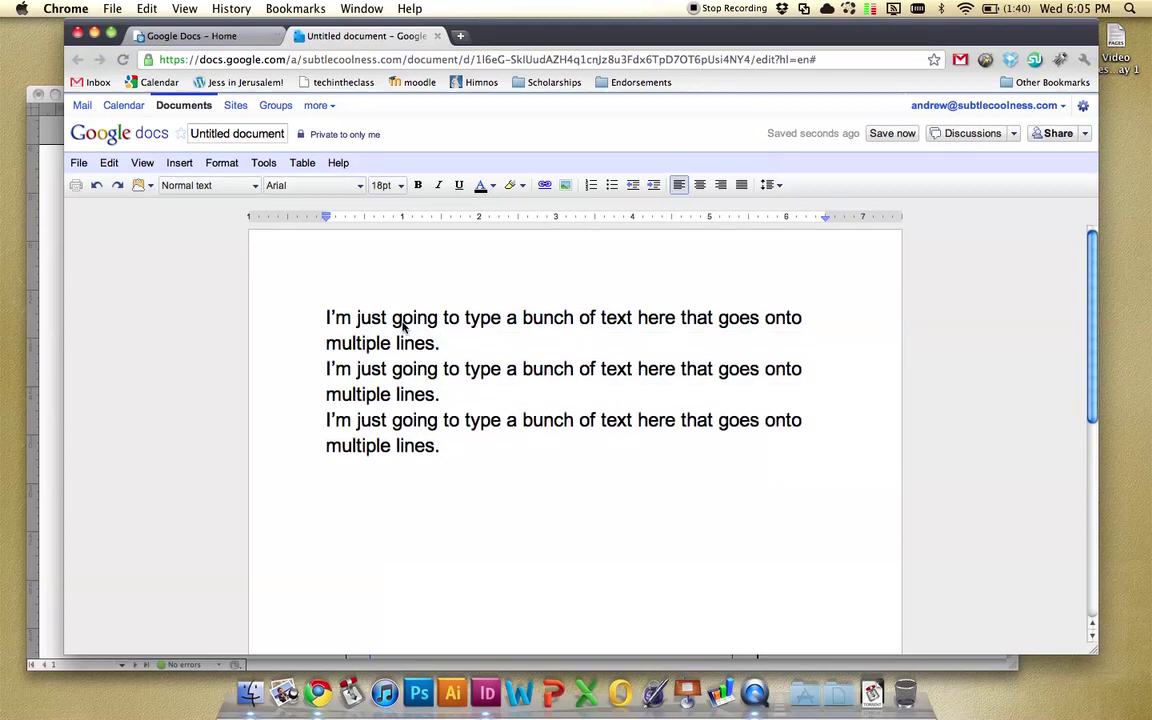
Bullet the three sentences and drag the ruler indent markers into a hanging indent
left_click(326, 317, "shift")
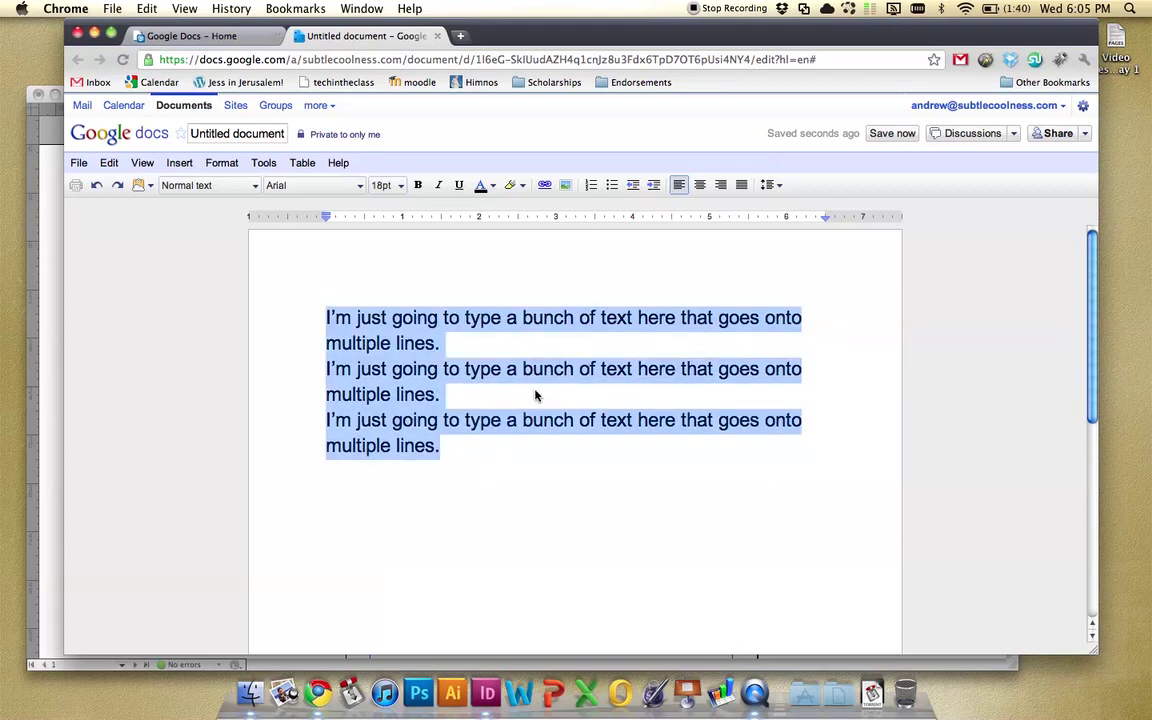
left_click(612, 184)
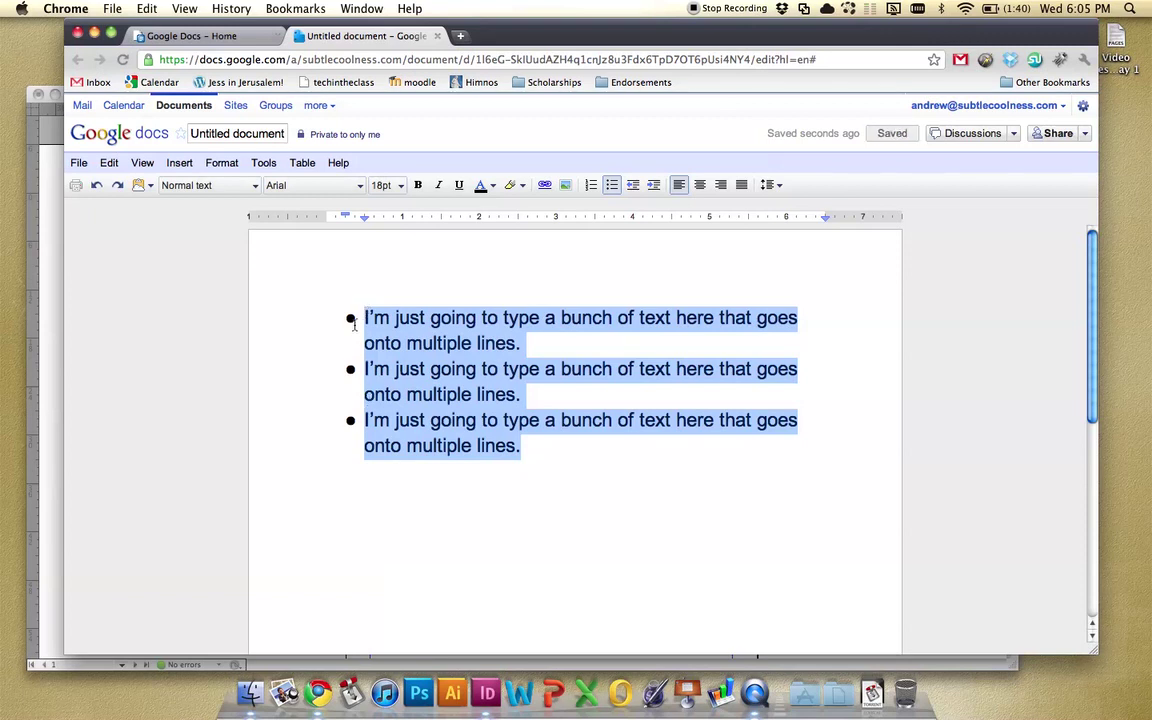
left_click_drag(362, 217, 381, 217)
left_click(366, 218)
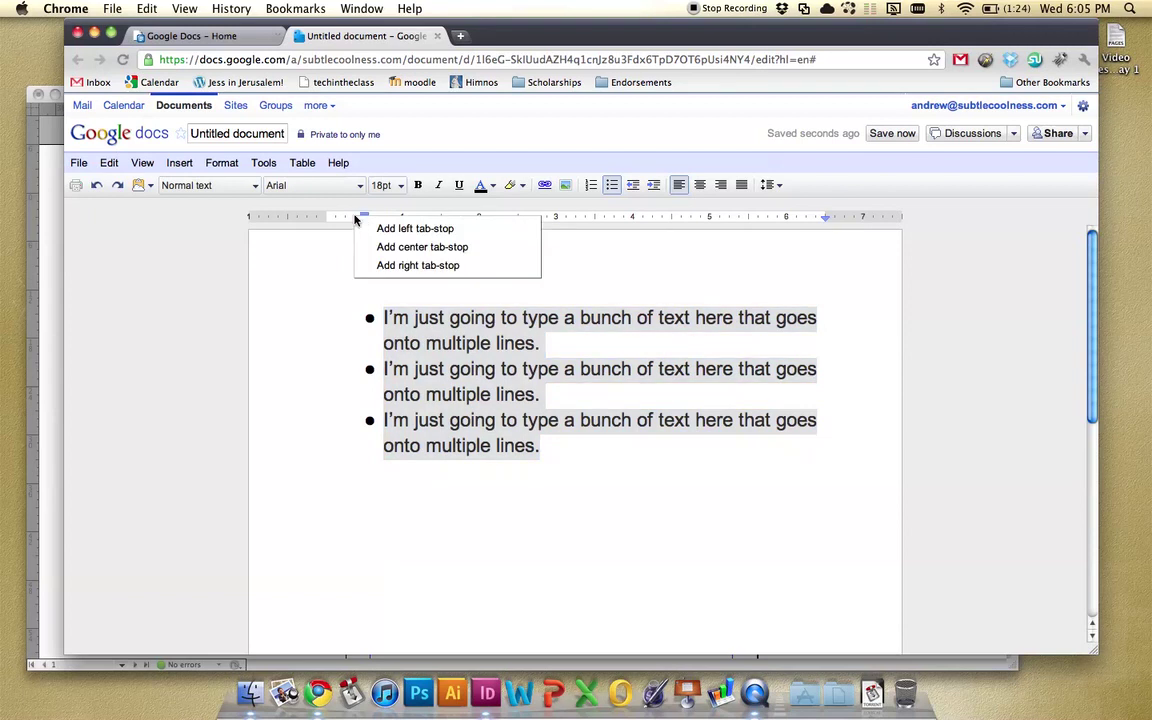
key("Escape")
left_click_drag(366, 218, 350, 219)
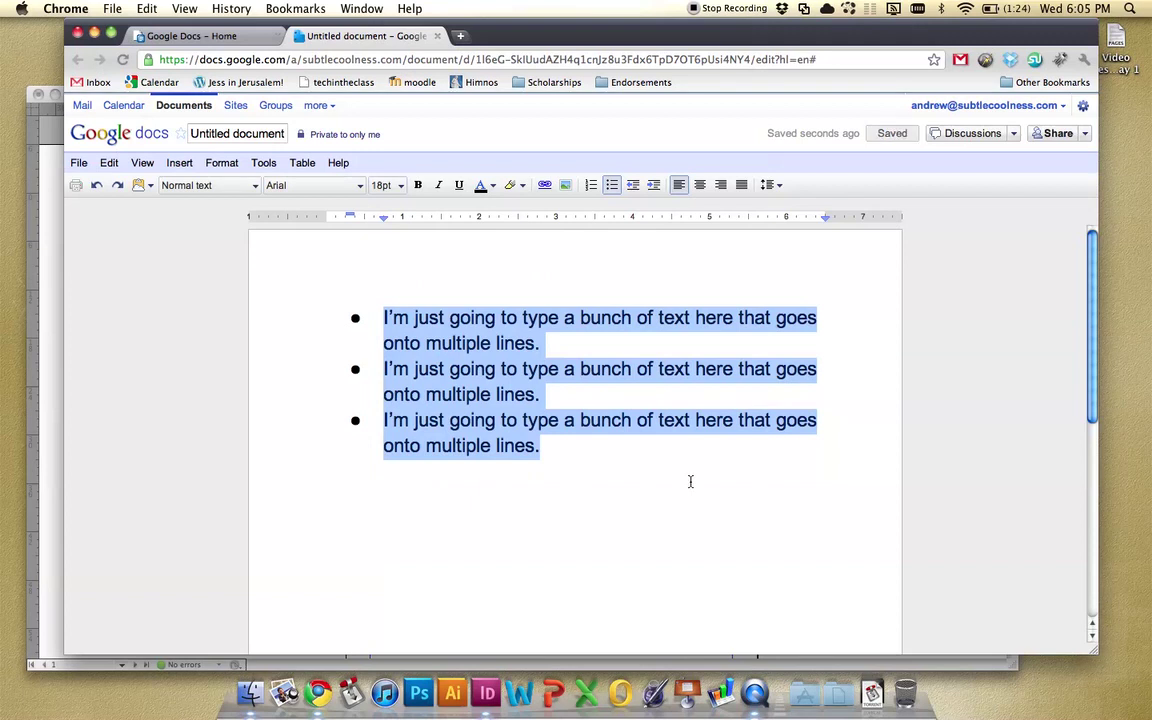
Switch to InDesign and cancel the Open dialog without opening a file
left_click(486, 692)
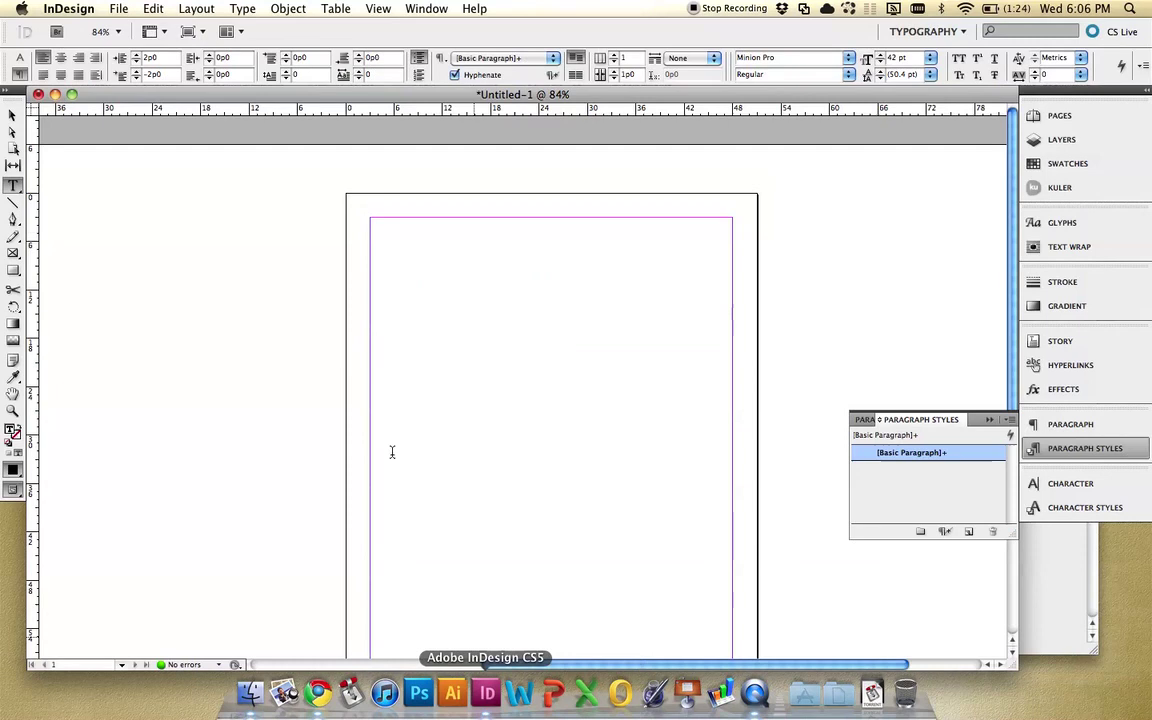
key("super+o")
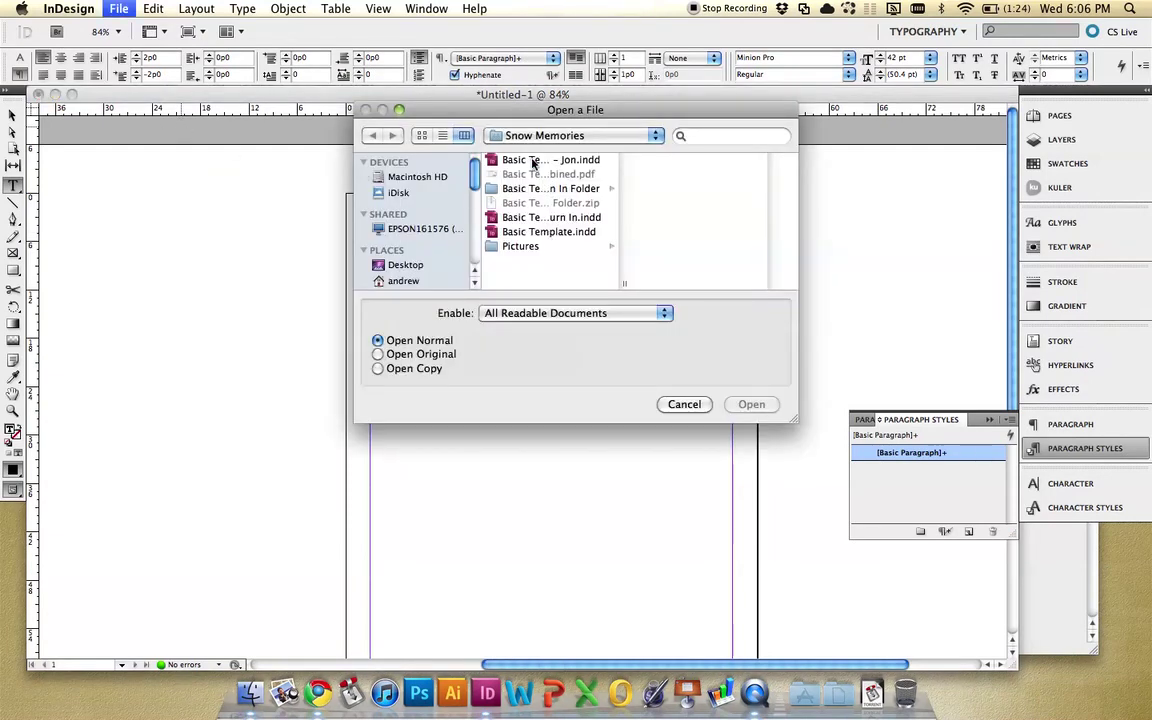
left_click(684, 404)
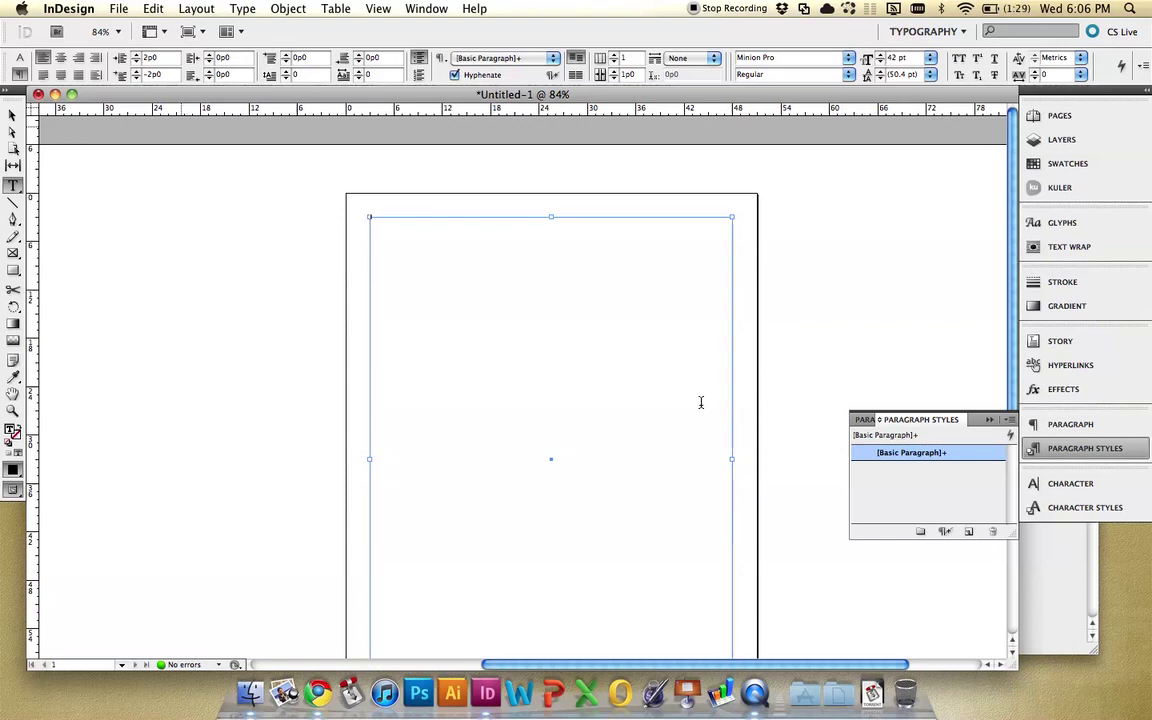
Type 'I'm going to put some more text into our document.' without a bullet
type("I'm going to ")
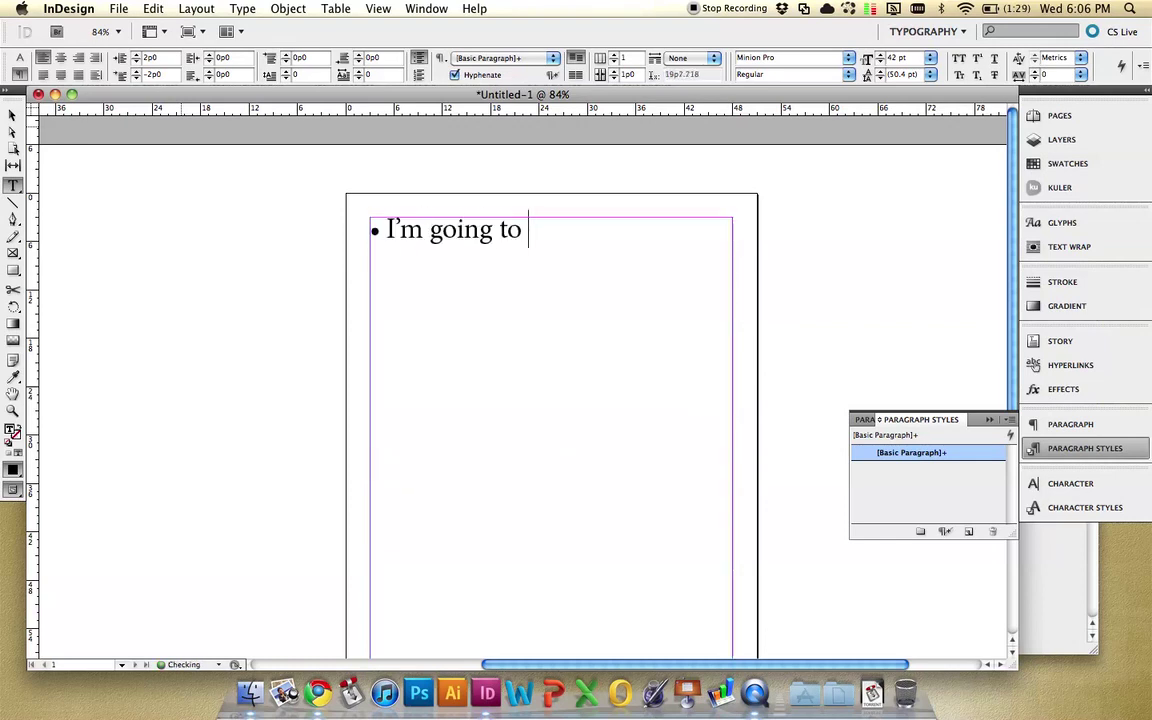
type("put some more ")
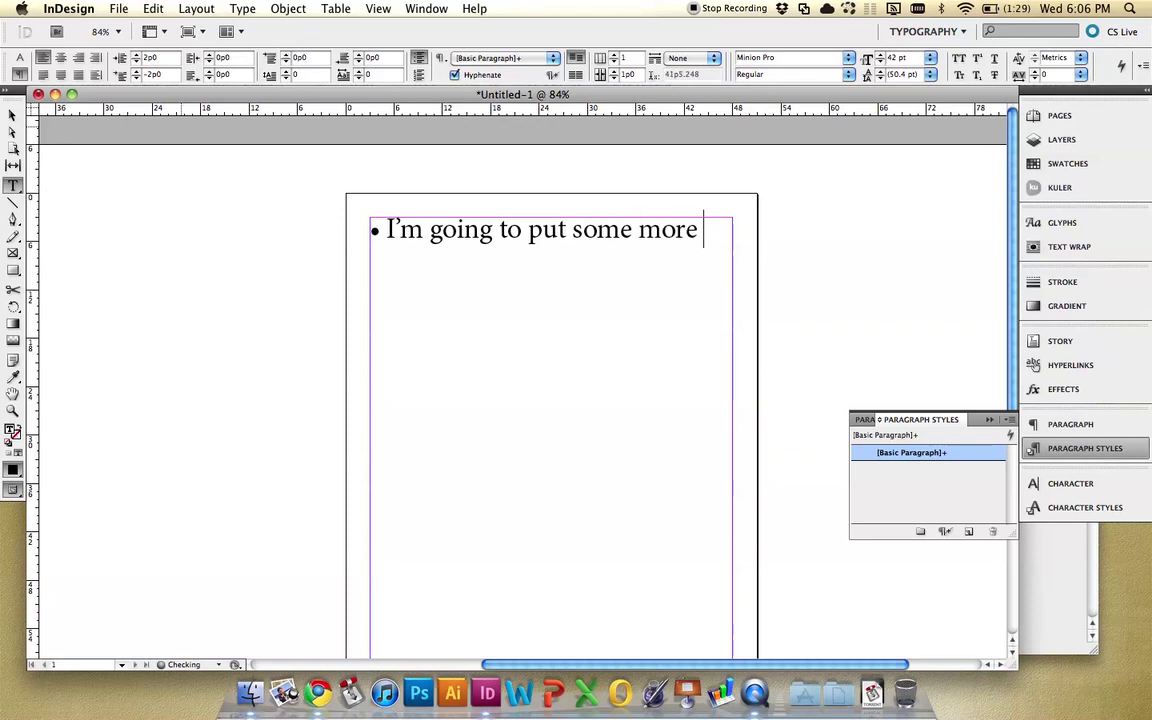
type("text into ")
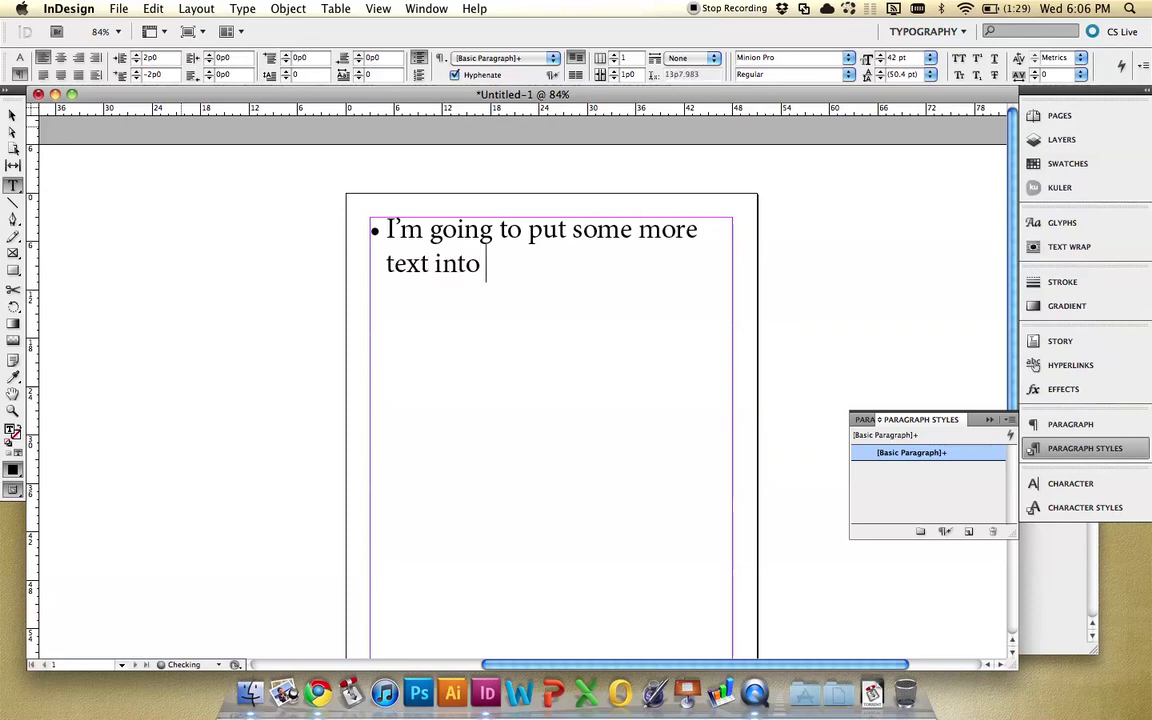
type("our document.")
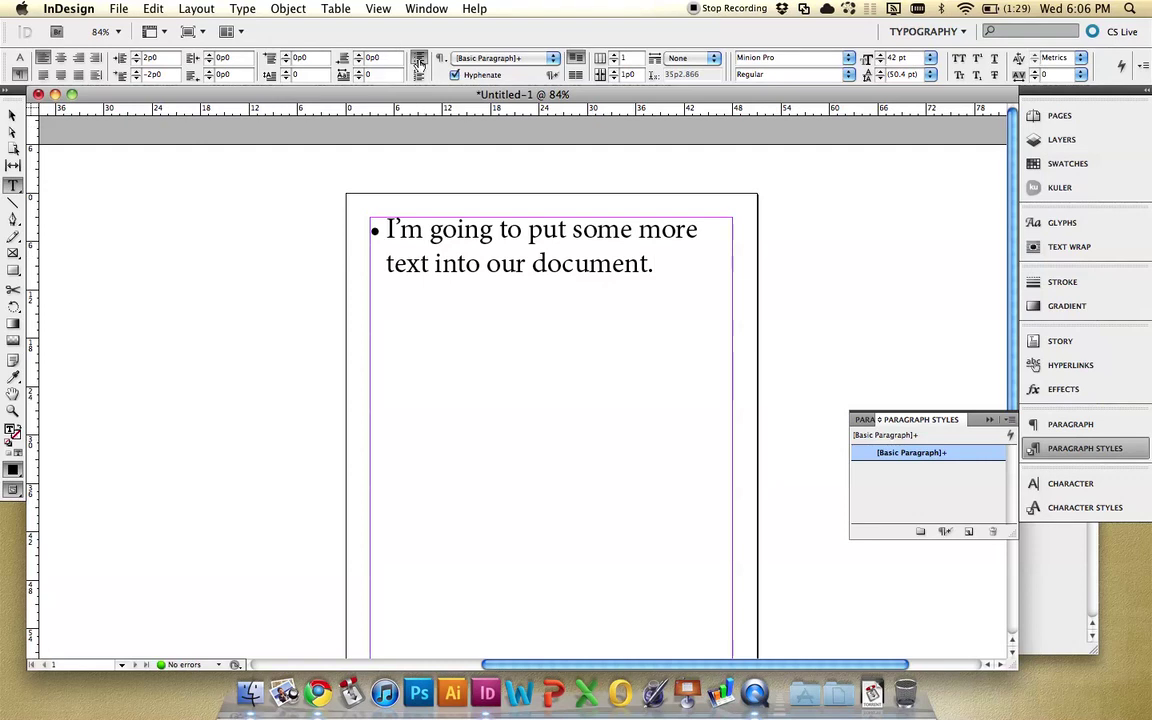
left_click(418, 57)
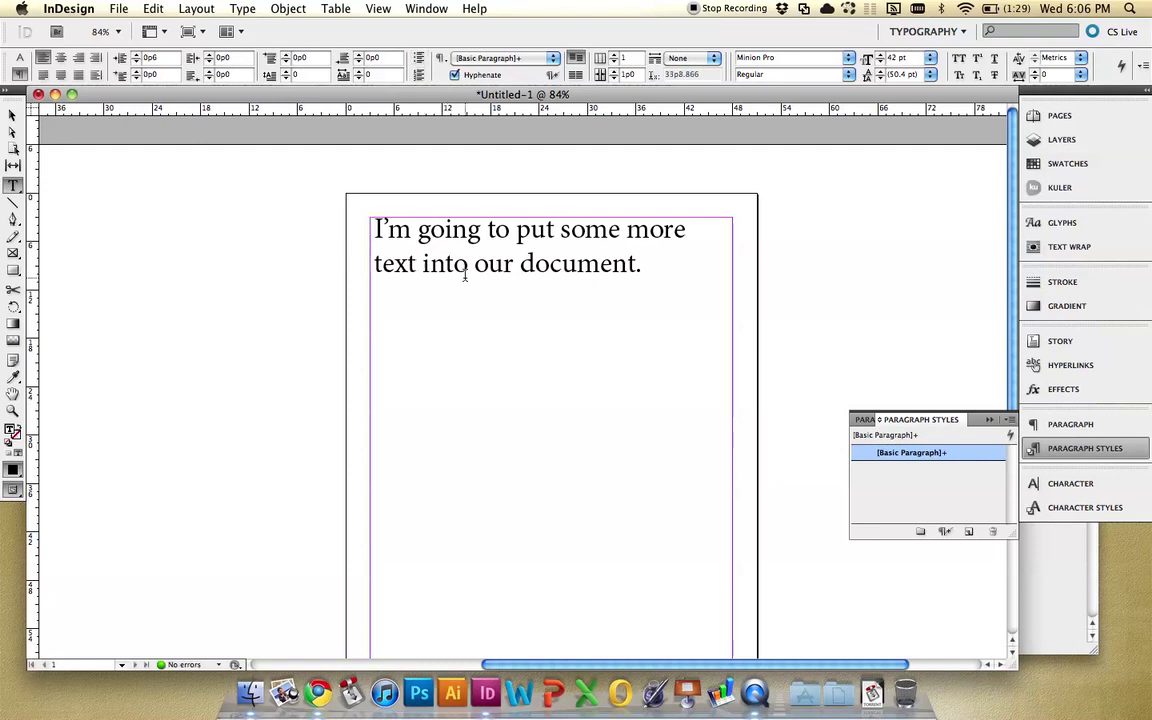
key("super+a")
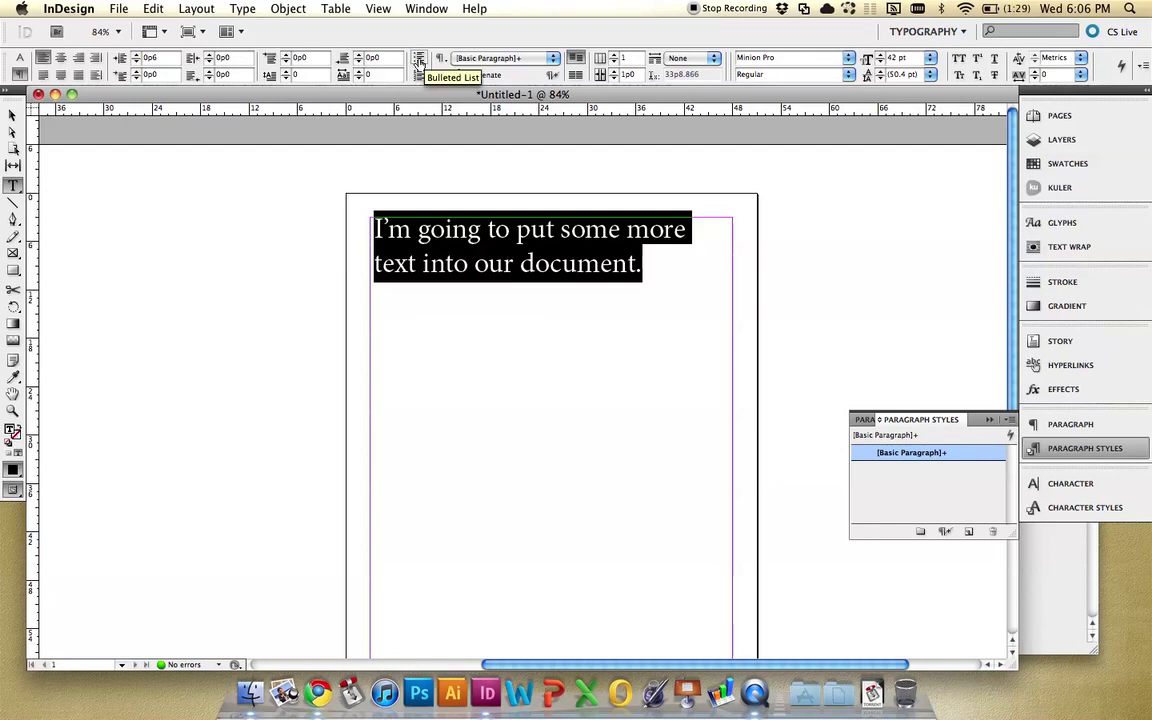
Add the line 'This is the second line of text that goes onto multiple lines.' and select all
left_click(663, 272)
type("This i")
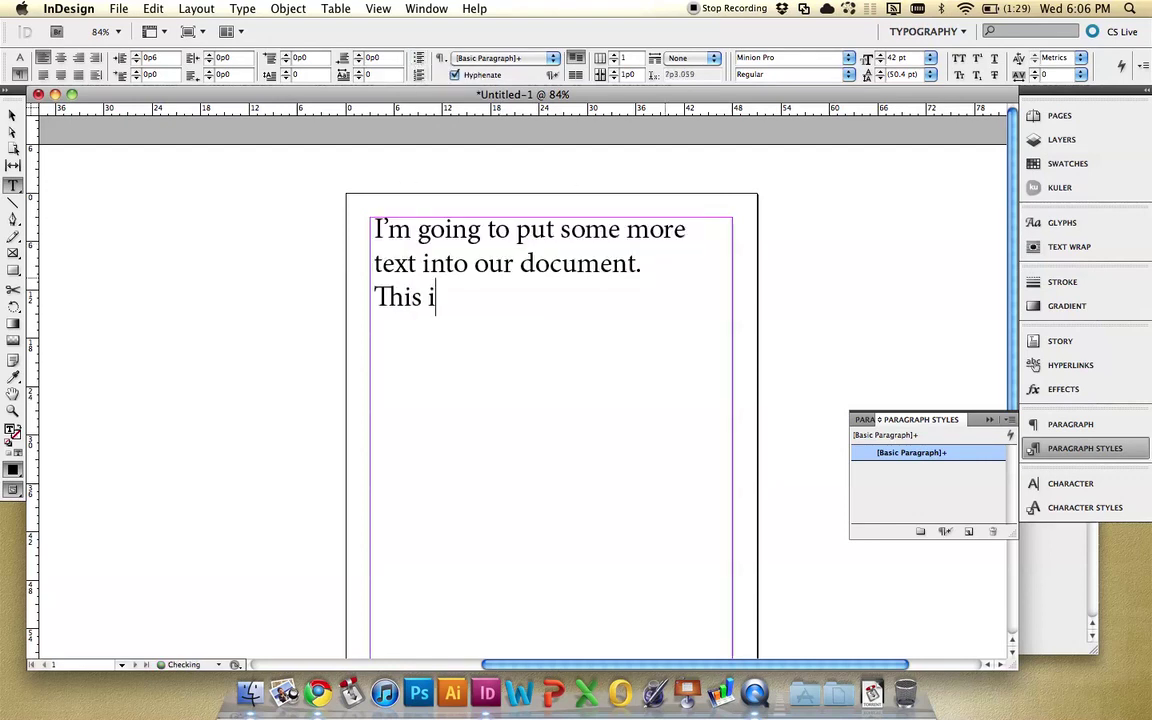
type("s the sec")
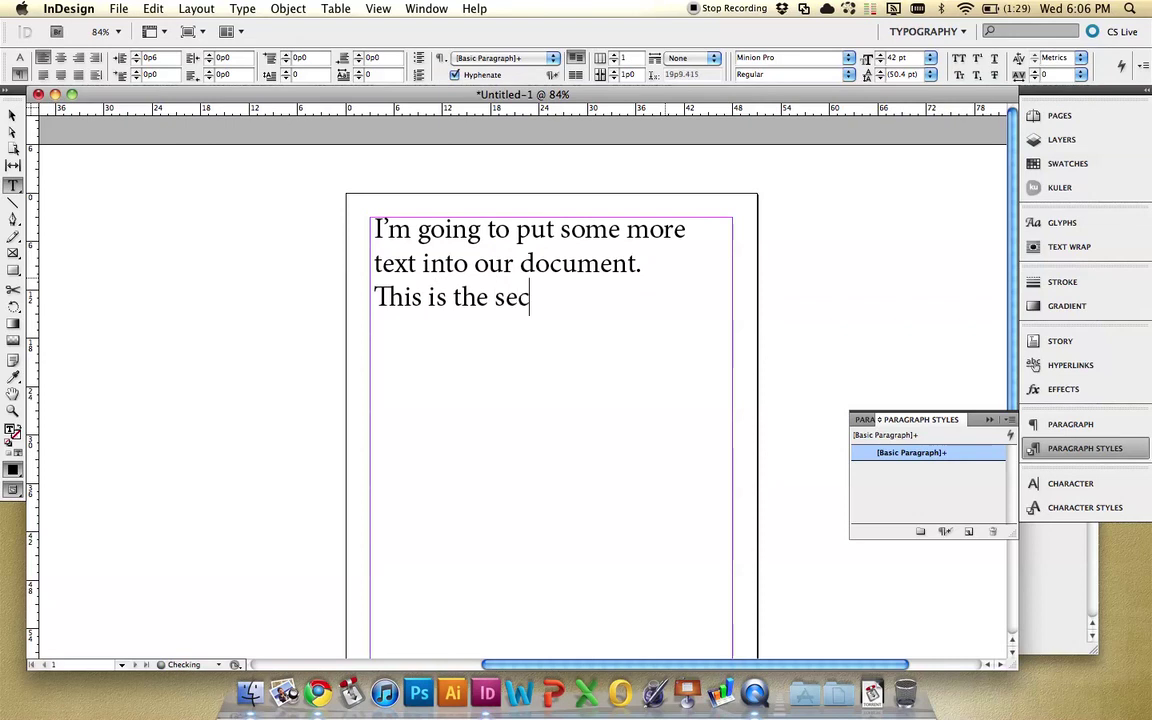
type("ond line of text ")
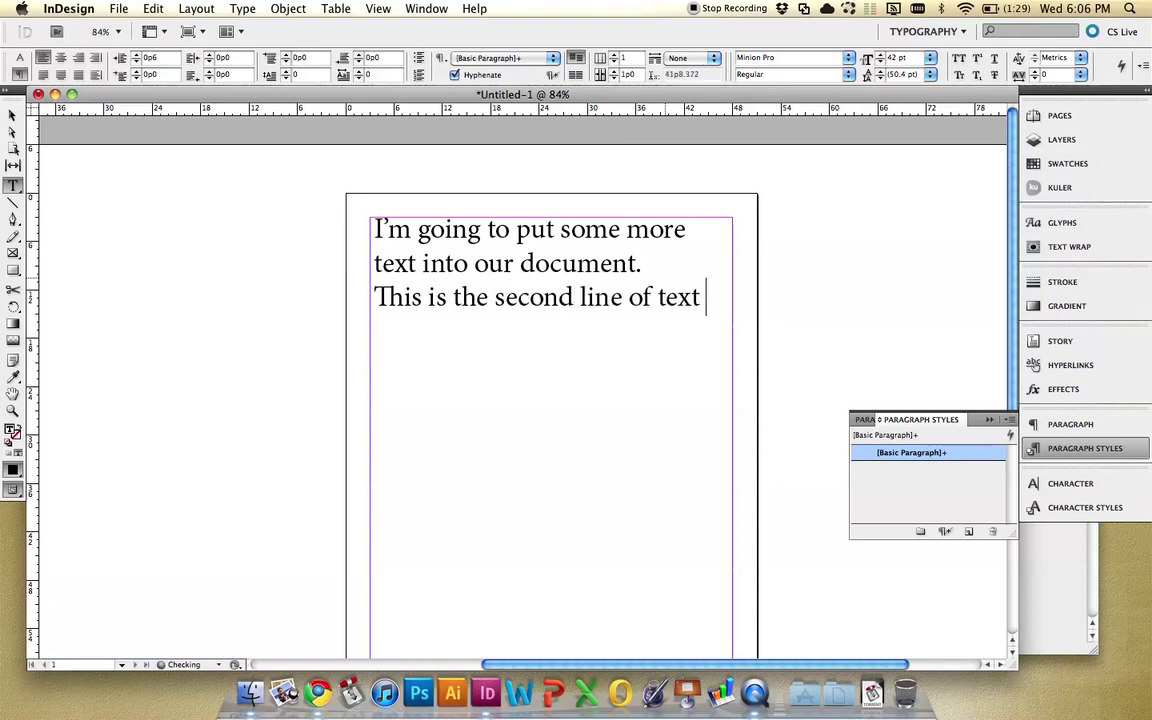
type("that goes onto multiple lines.")
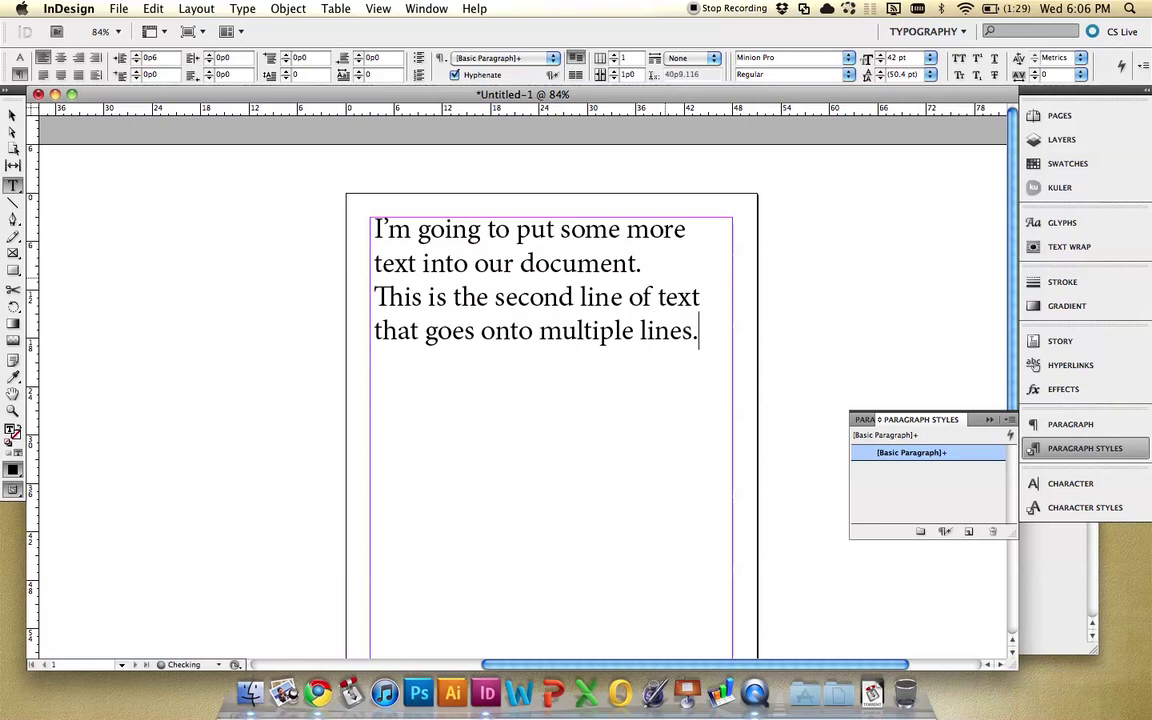
key("super+a")
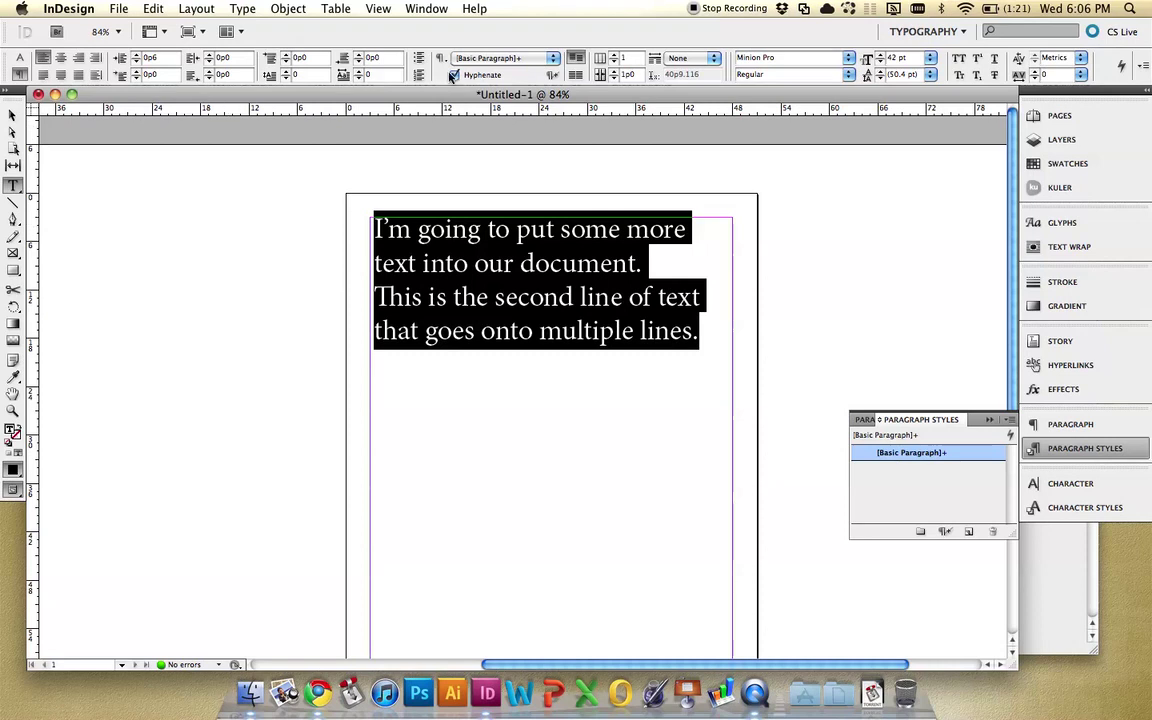
Bullet the two paragraphs, zoom to 150%, and step up the left indent
left_click(419, 60)
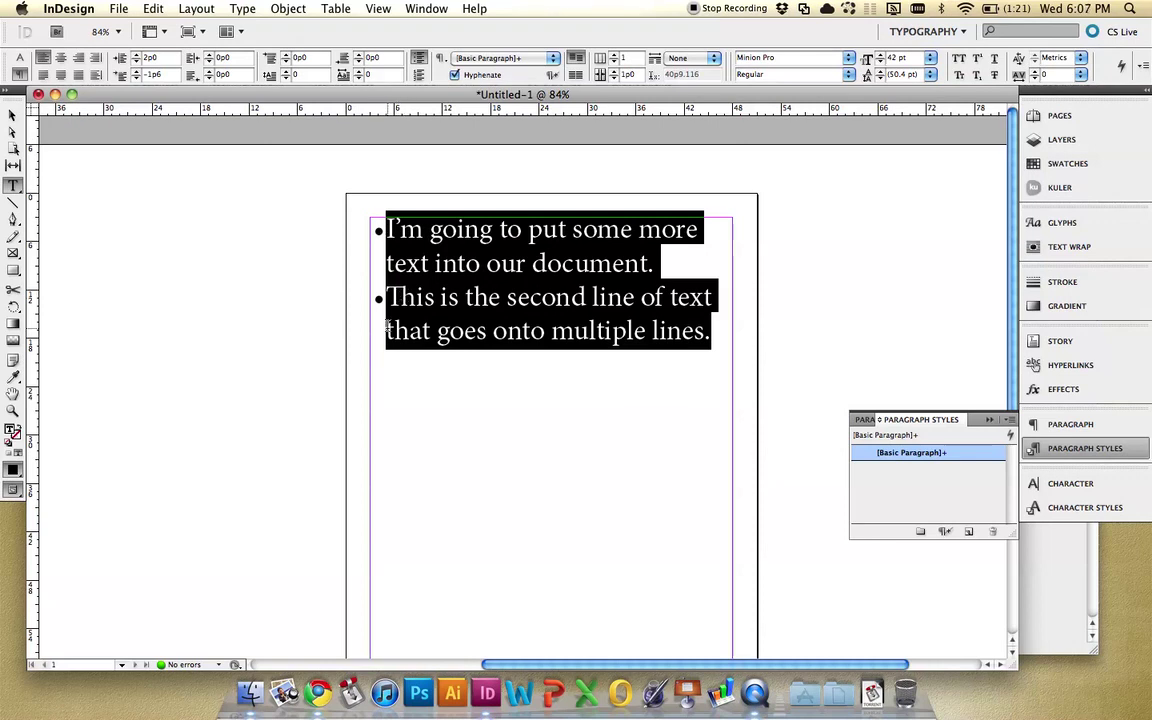
key("super+equal")
key("super+equal")
key("super+equal")
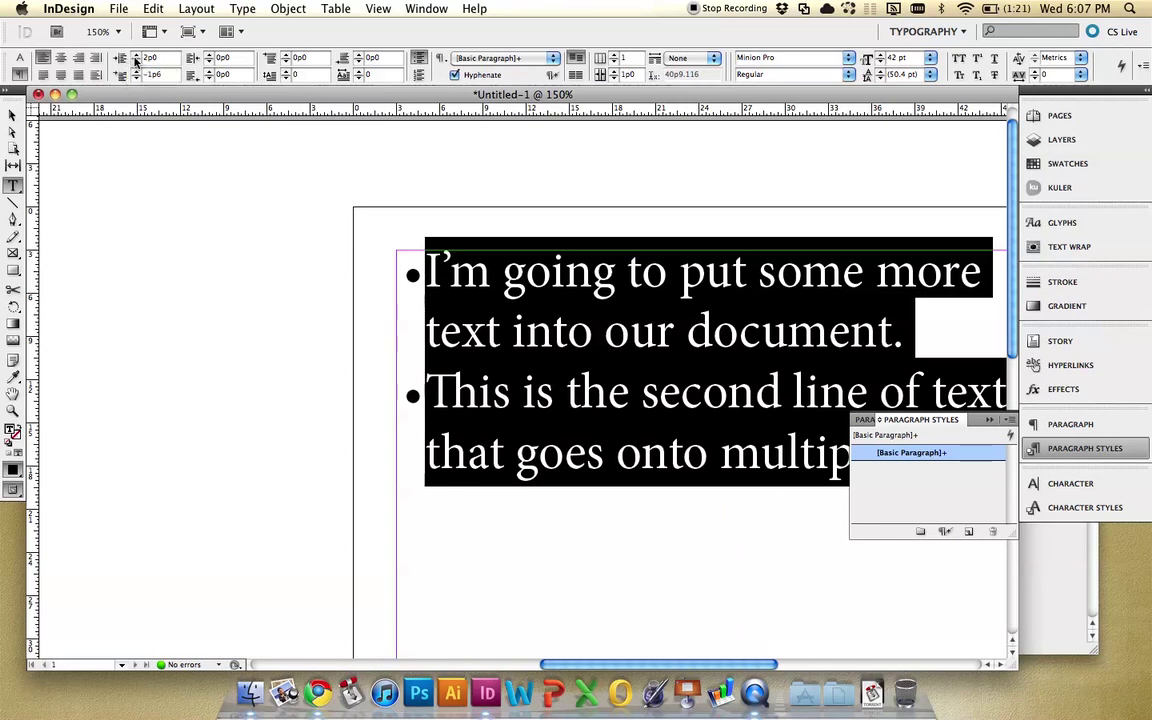
left_click(136, 56)
left_click(136, 56)
left_click(136, 56)
left_click(136, 56)
left_click(136, 56)
left_click(136, 56)
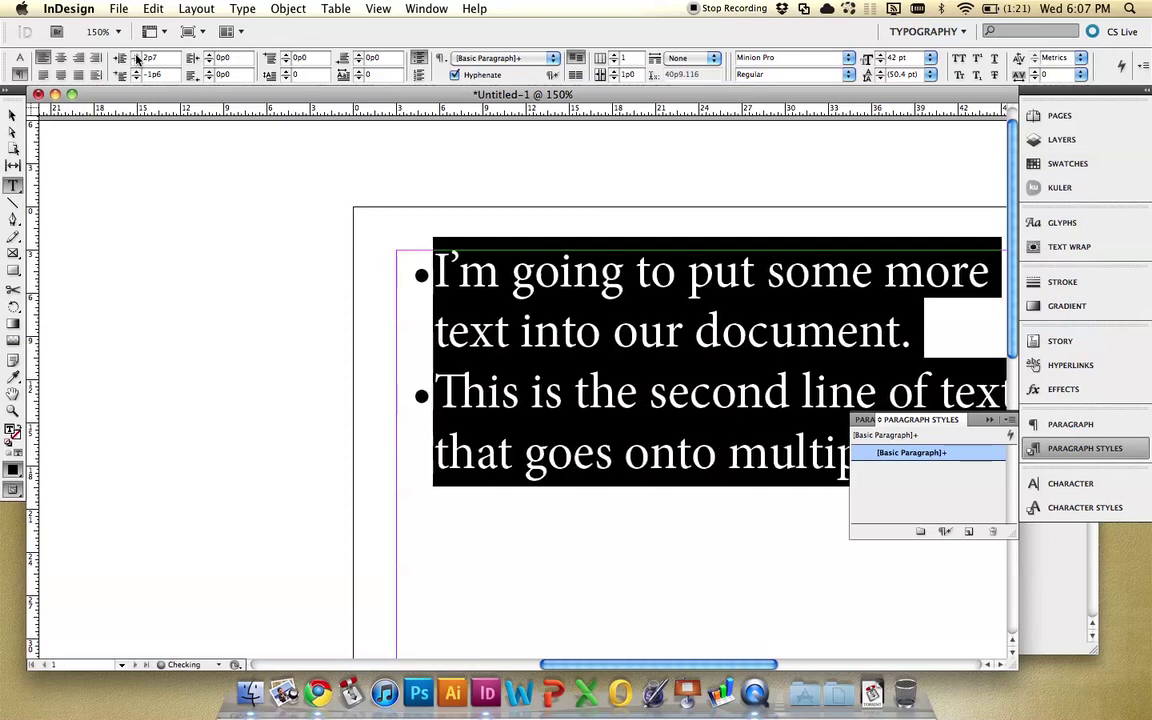
left_click(136, 56)
left_click(136, 56)
left_click(136, 57)
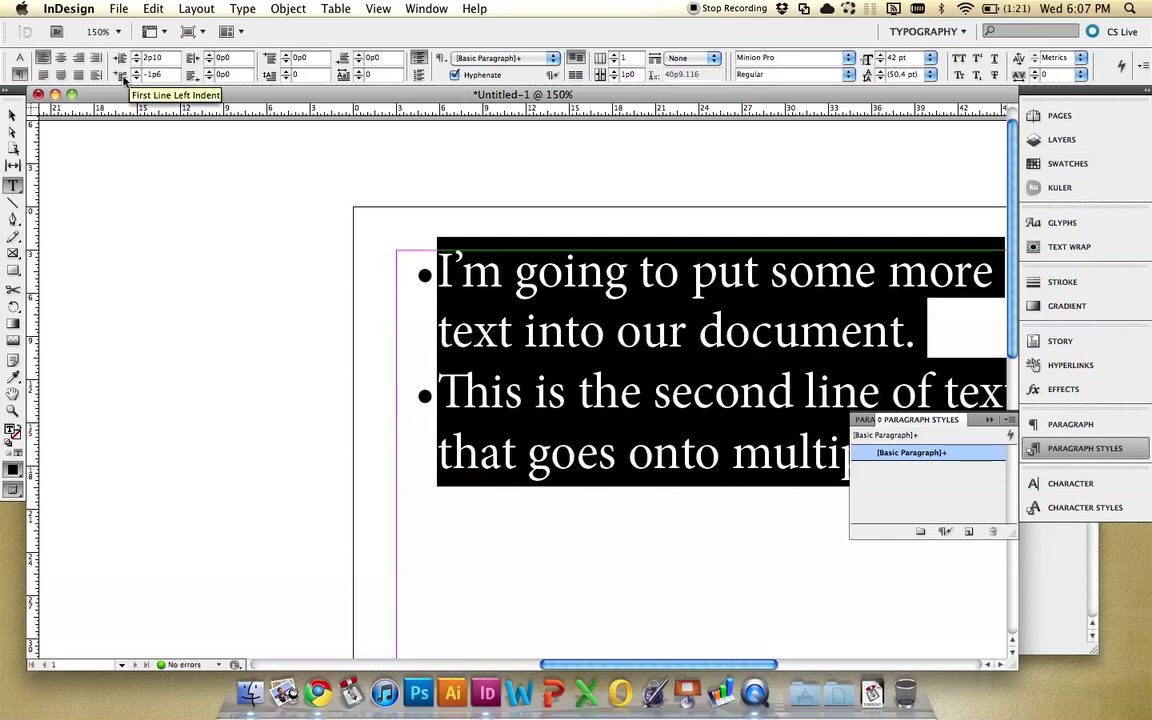
Set the left indent to 3p1 and first-line indent to -2p3, then deselect to check
left_click(134, 80)
left_click(134, 80)
left_click(134, 80)
left_click(134, 80)
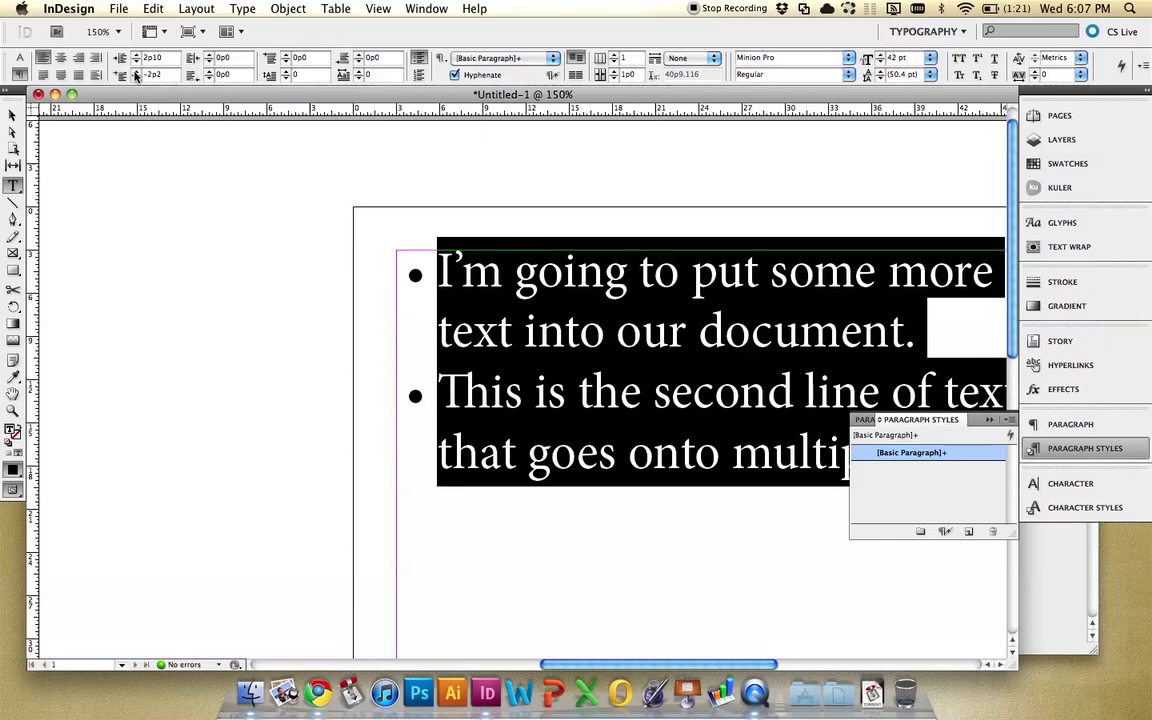
left_click(135, 56)
left_click(135, 56)
left_click(135, 56)
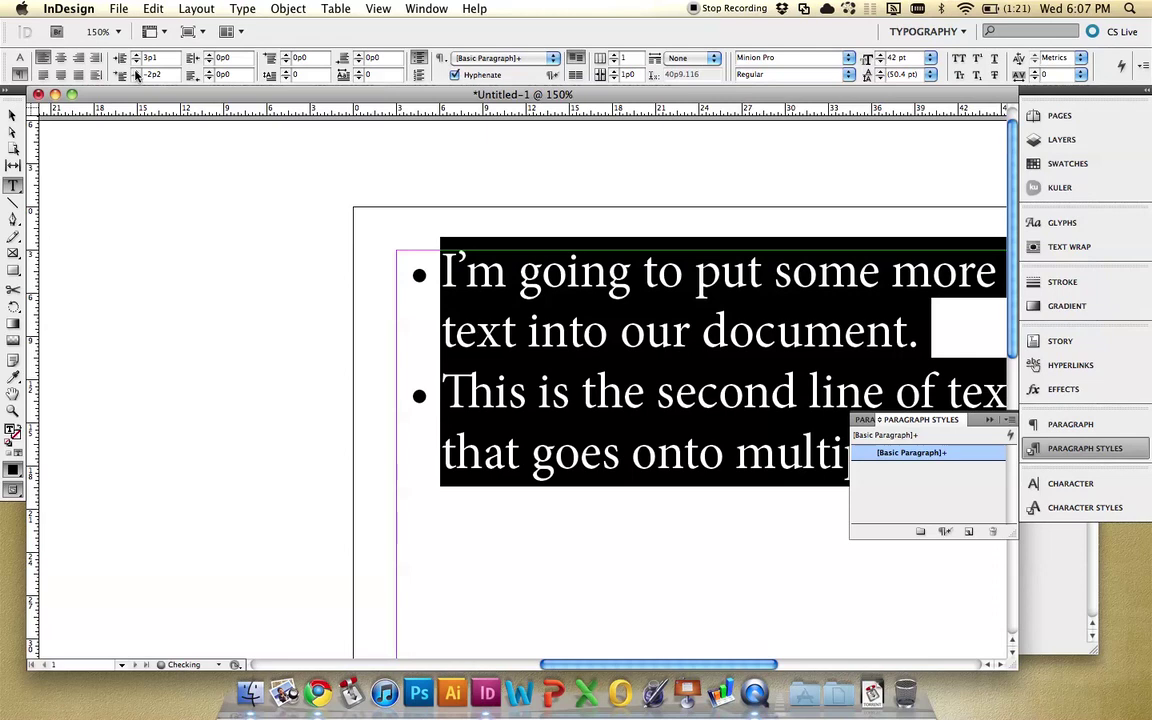
left_click(136, 79)
left_click(808, 517)
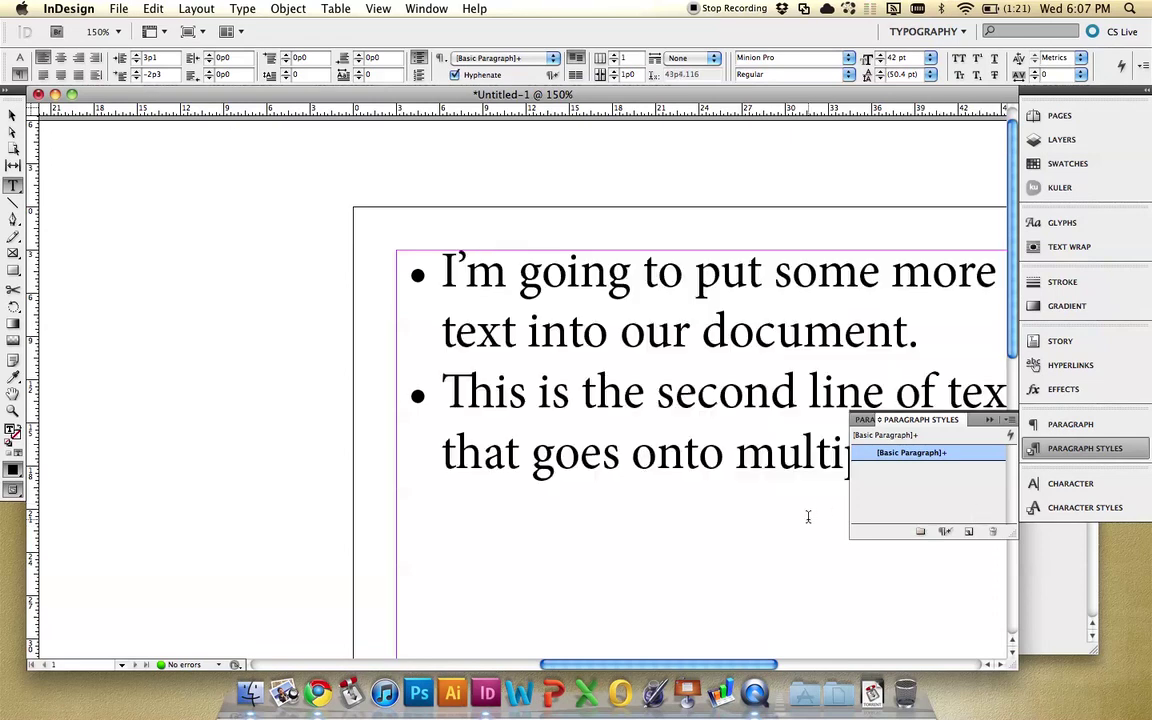
Delete all the frame's text, then undo to restore it
key("super+a")
key("BackSpace")
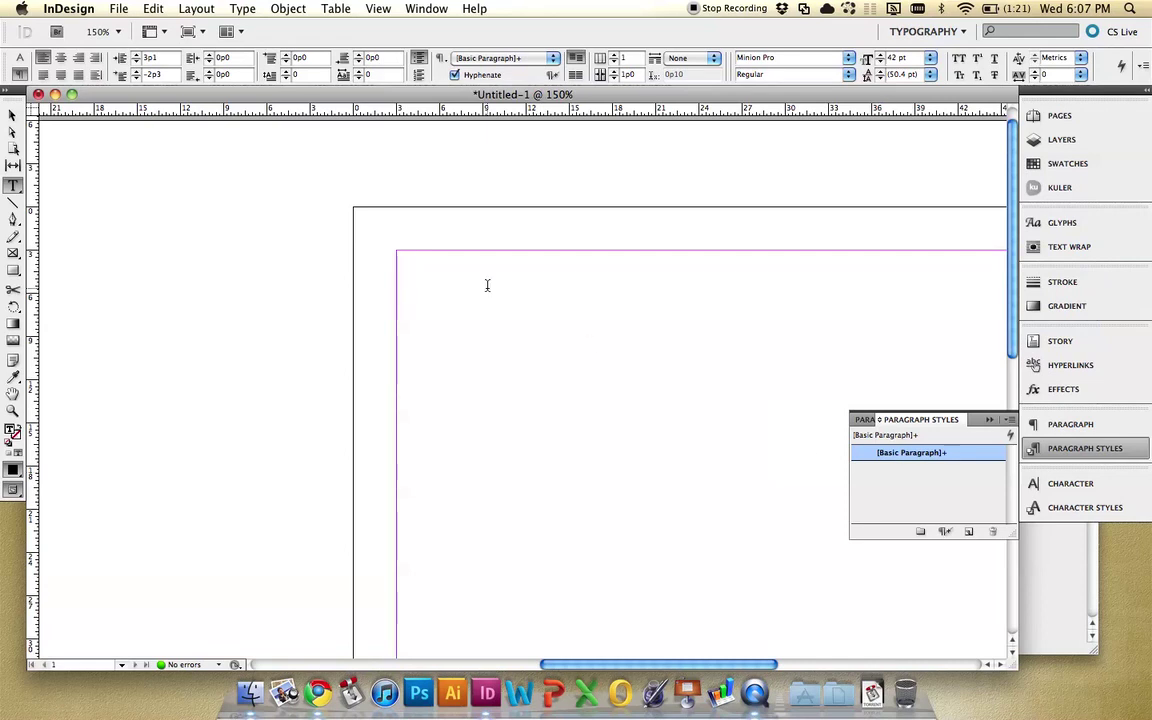
key("super+z")
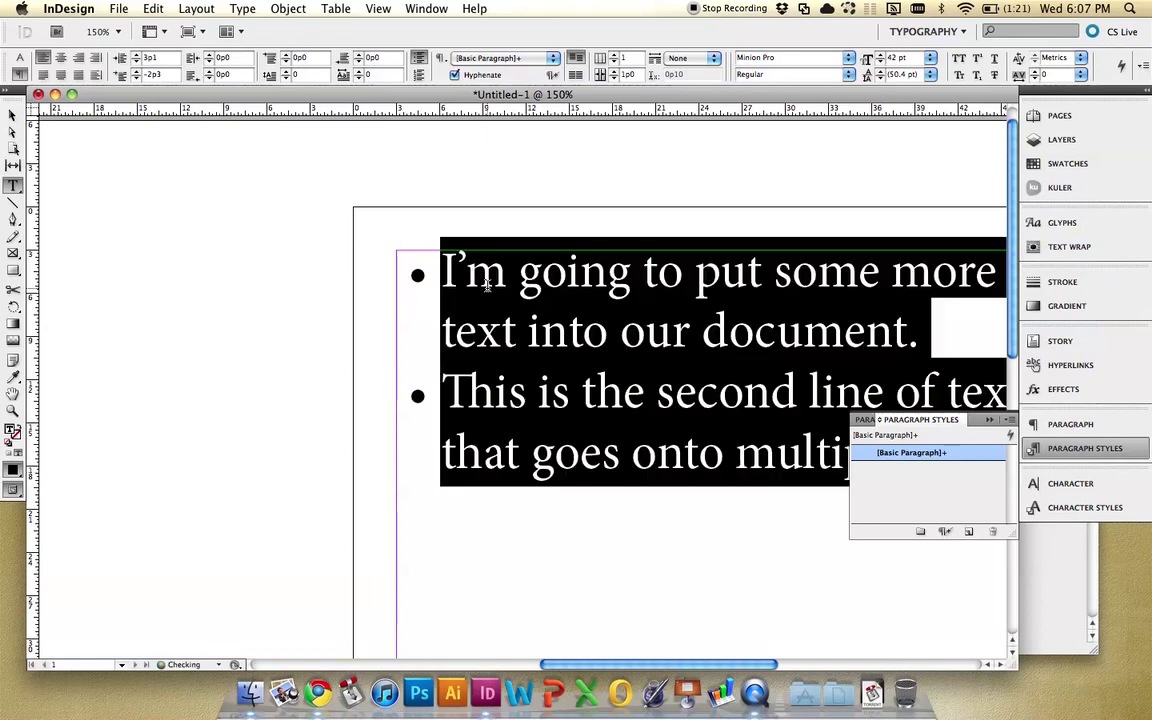
Turn bullets off for both paragraphs and reselect all the text
left_click(377, 57)
left_click(479, 378)
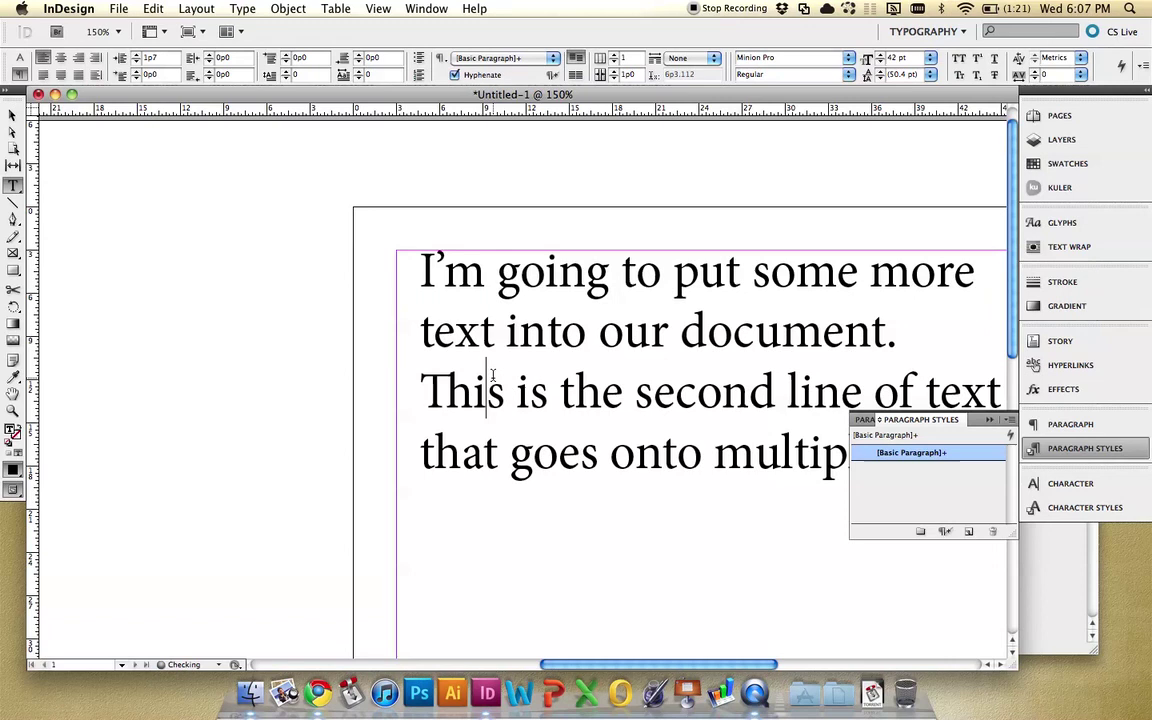
scroll(790, 470, "right", 10)
scroll(790, 470, "left", 8)
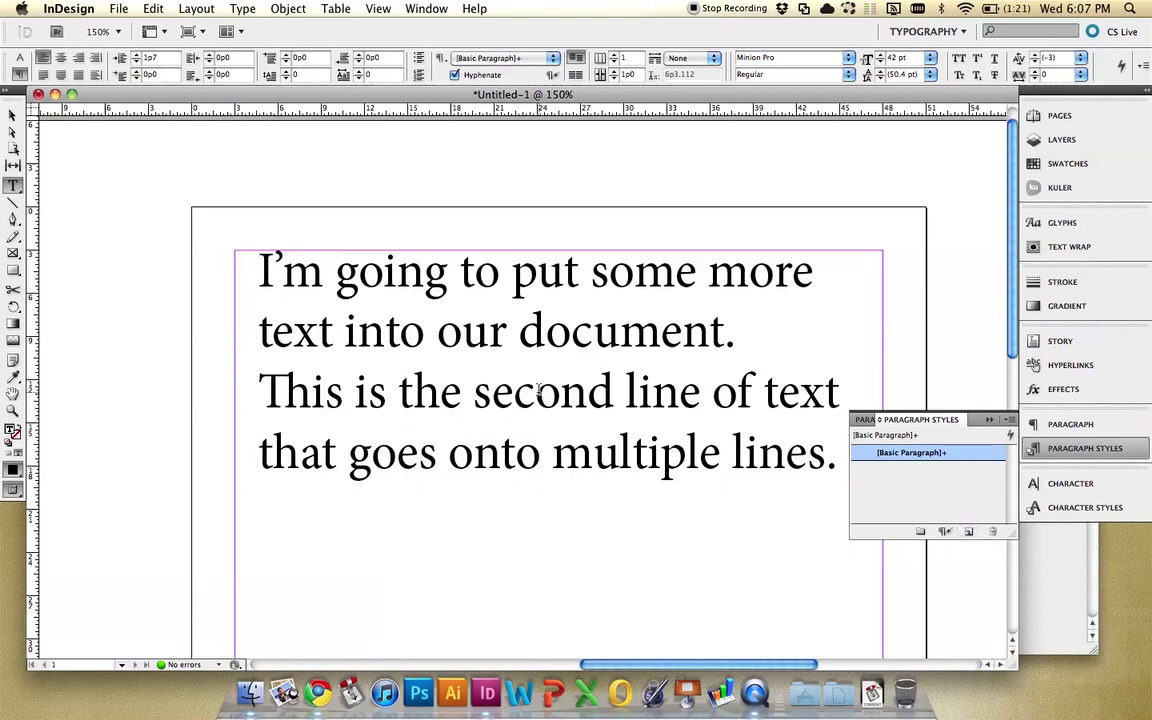
left_click_drag(839, 458, 245, 250)
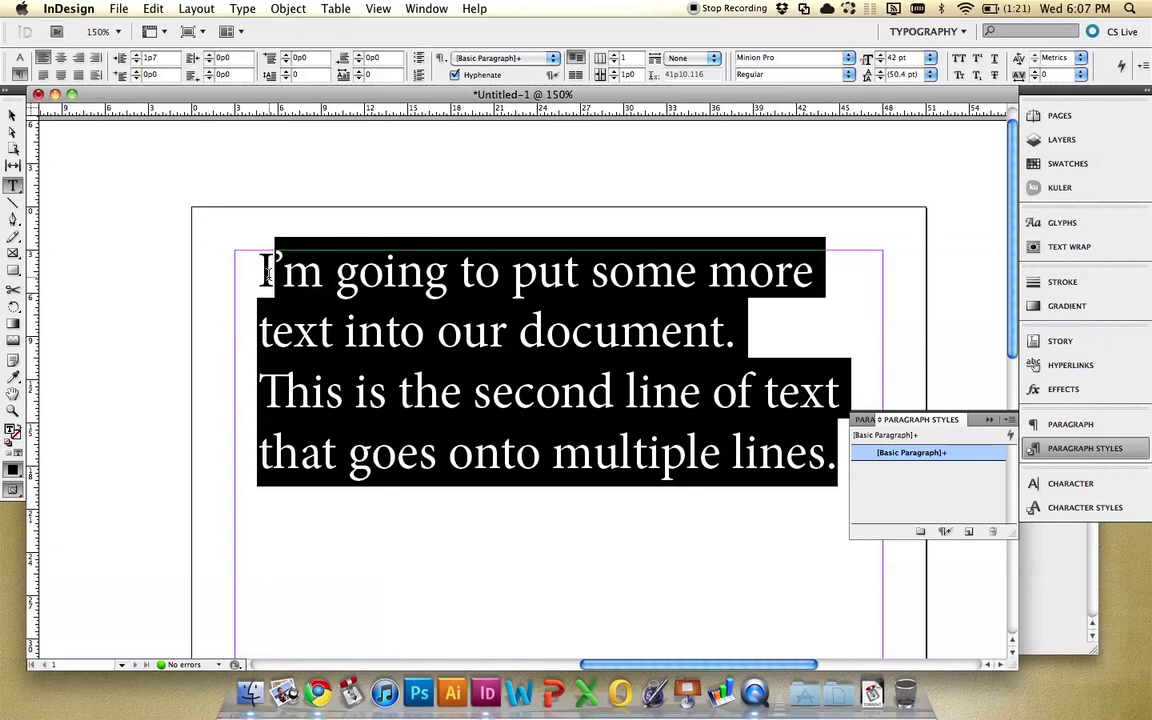
Create Paragraph Style 1 from the text, rename it 'Bulleted List', and base it on [Basic Paragraph]
left_click(969, 532)
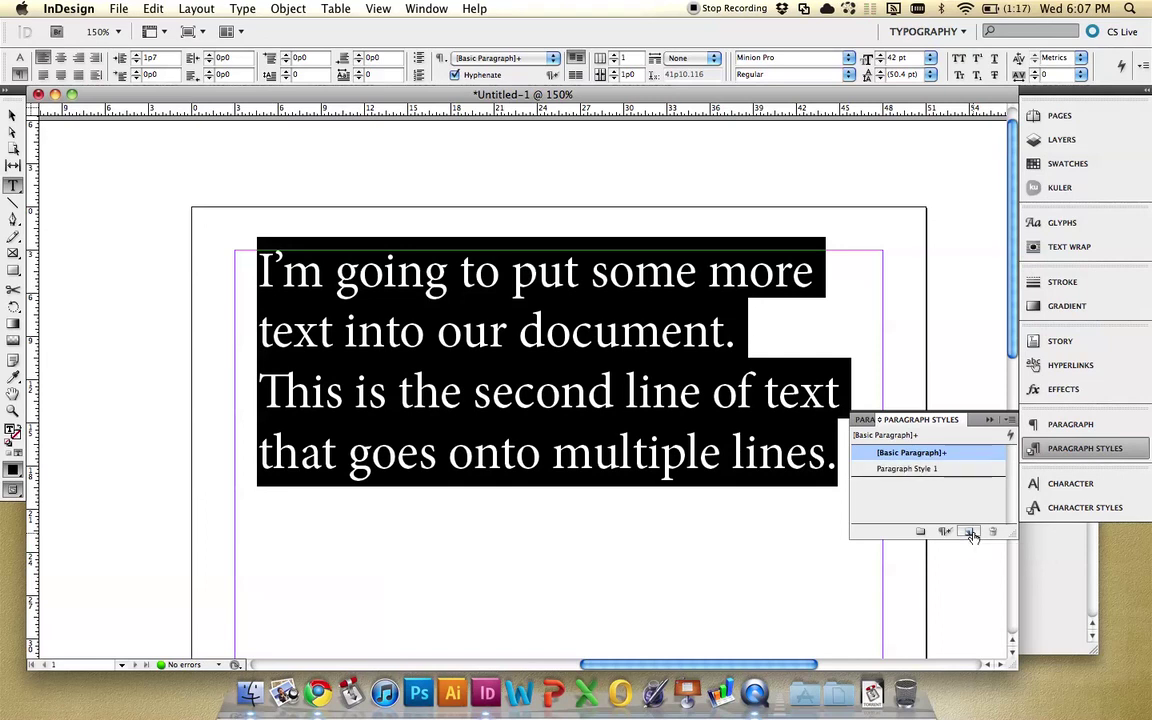
double_click(908, 470)
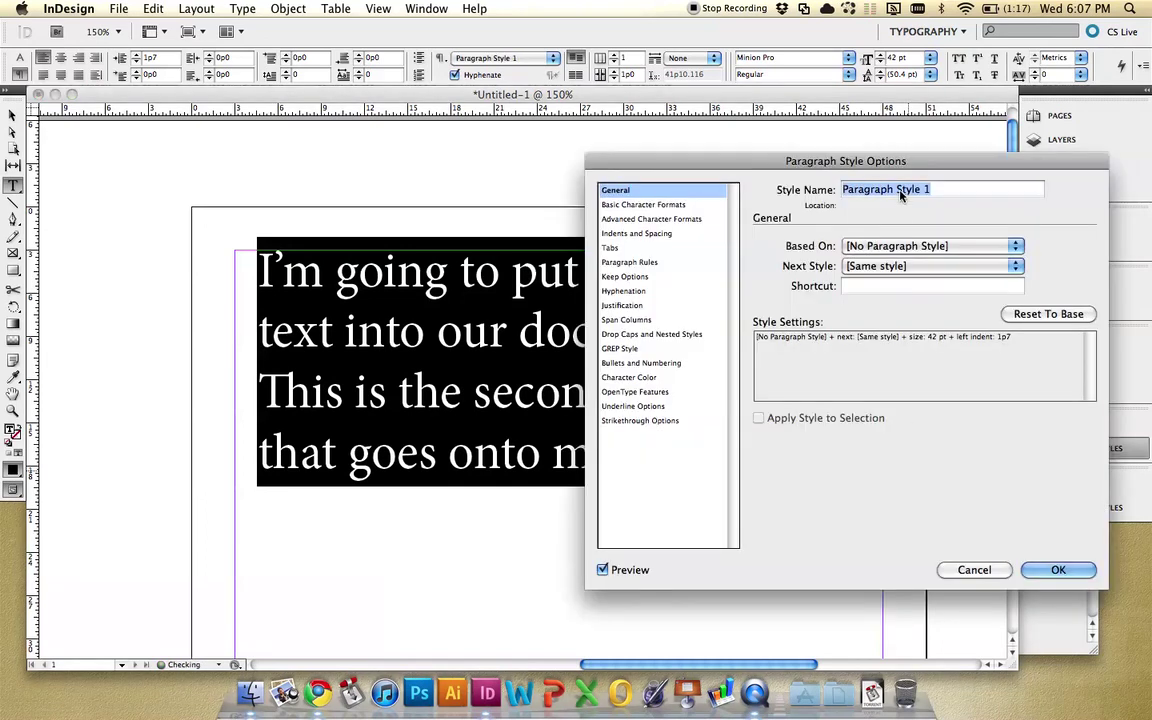
type("Bulleted List")
left_click_drag(904, 165, 931, 197)
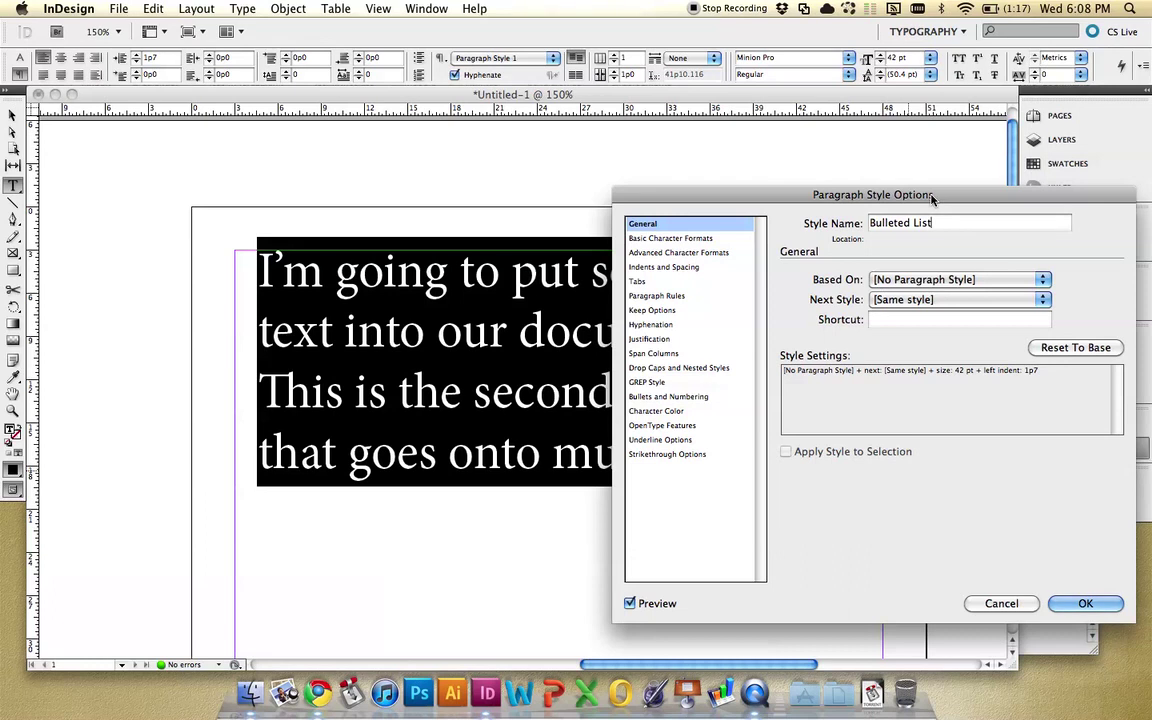
mouse_move(897, 199)
left_mouse_down()
mouse_move(894, 232)
mouse_move(923, 198)
mouse_move(894, 232)
mouse_move(890, 195)
left_mouse_up()
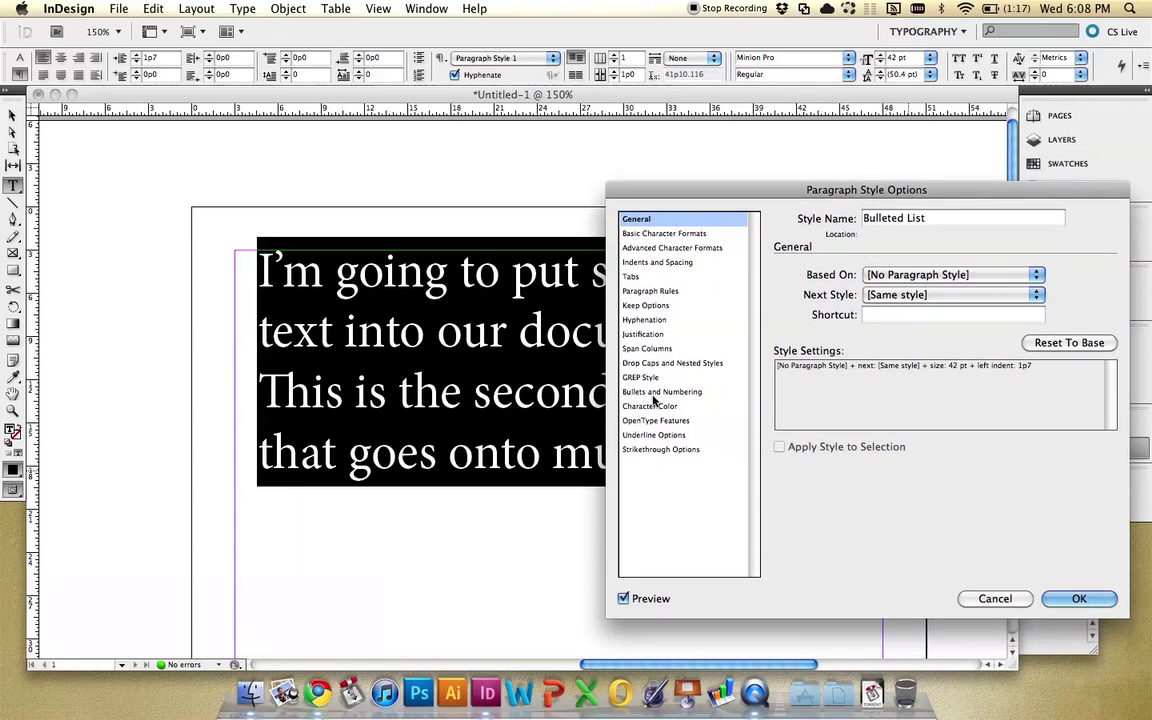
left_click(862, 274)
left_click(910, 309)
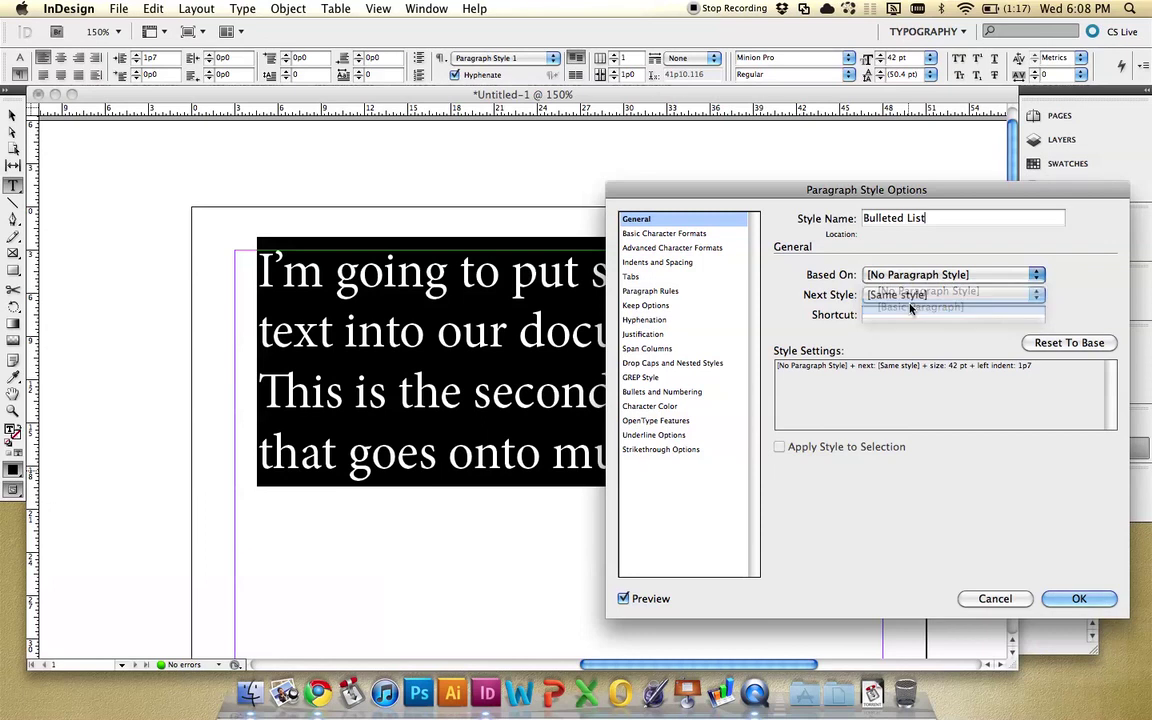
Set the Bulleted List style's Bullets and Numbering list type to Bullets
left_click(666, 393)
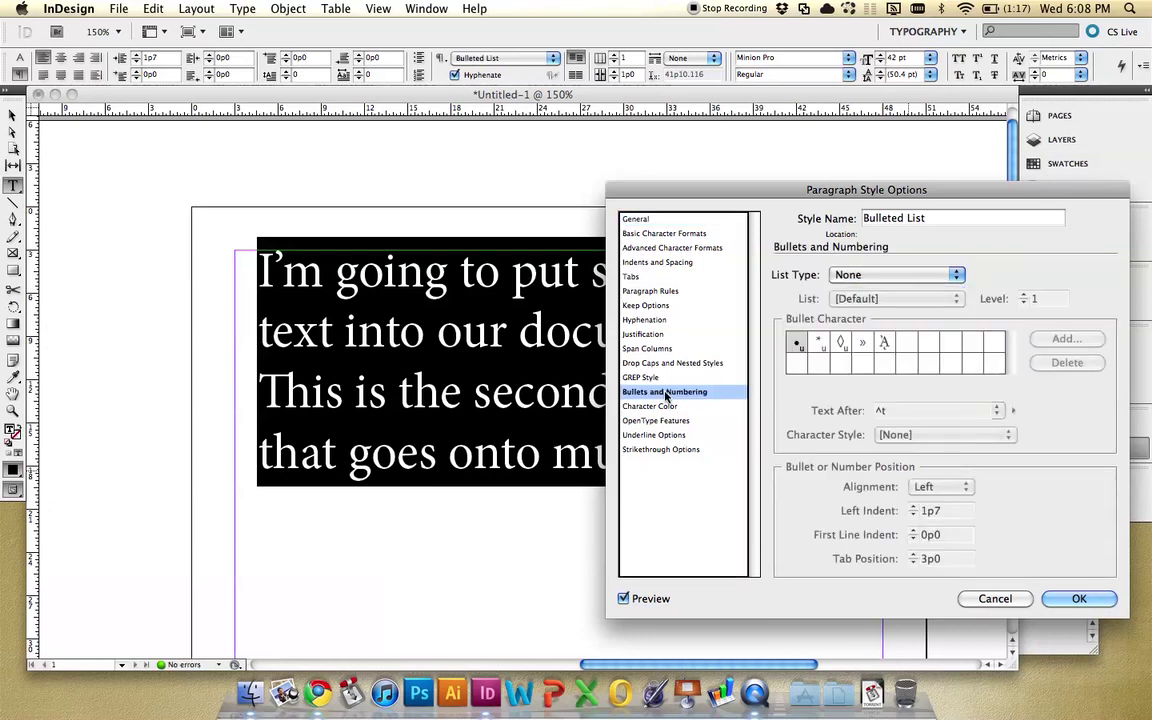
left_click(838, 280)
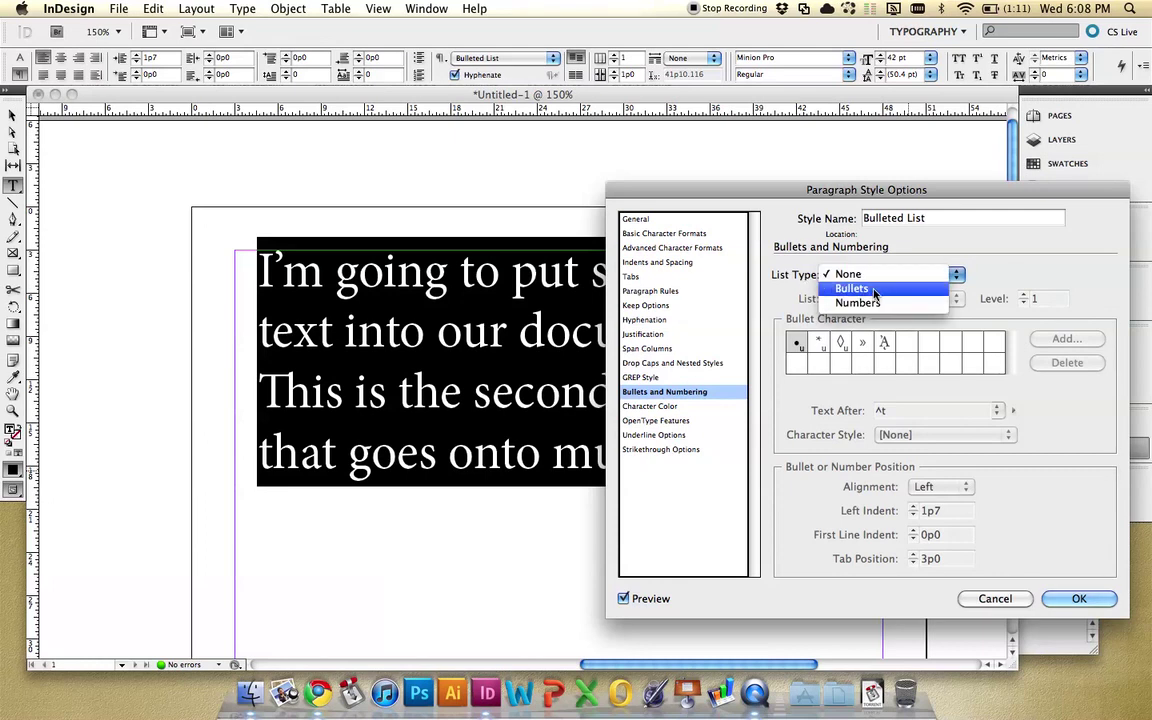
left_click(852, 289)
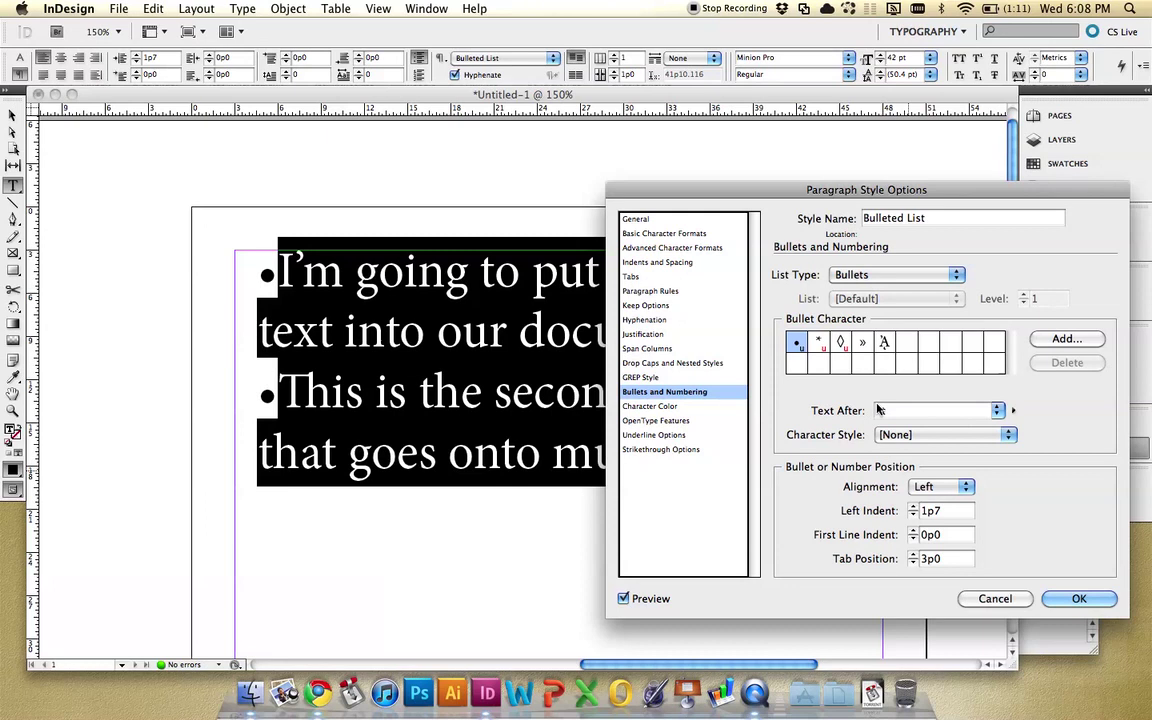
Adjust the style's bullet left indent, settling on 1p9
left_click(1012, 410)
left_click(957, 480)
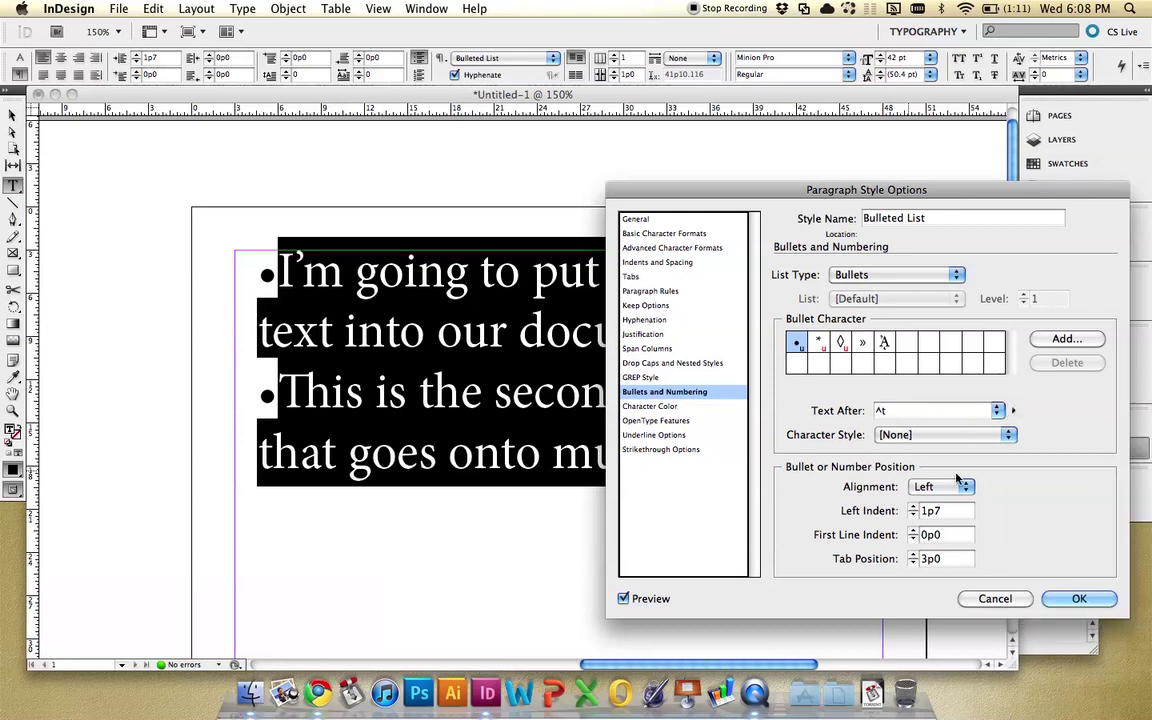
left_click(915, 507)
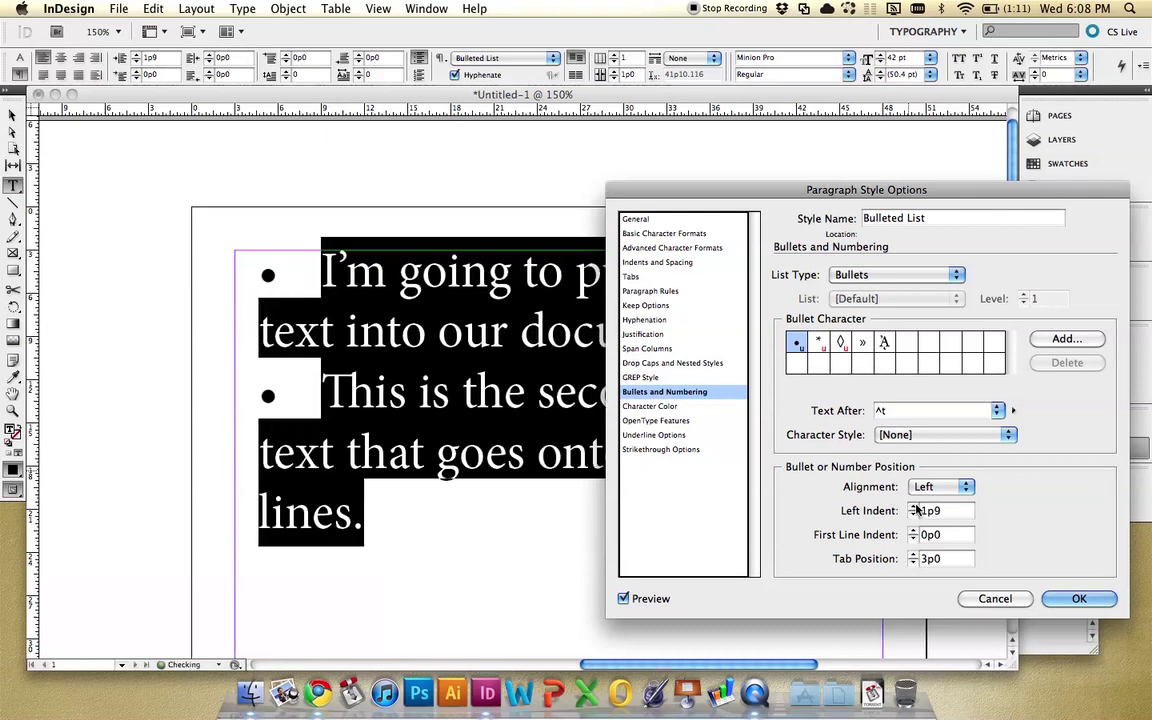
left_click(915, 507)
left_click(915, 507)
left_click(915, 507)
left_click(914, 514)
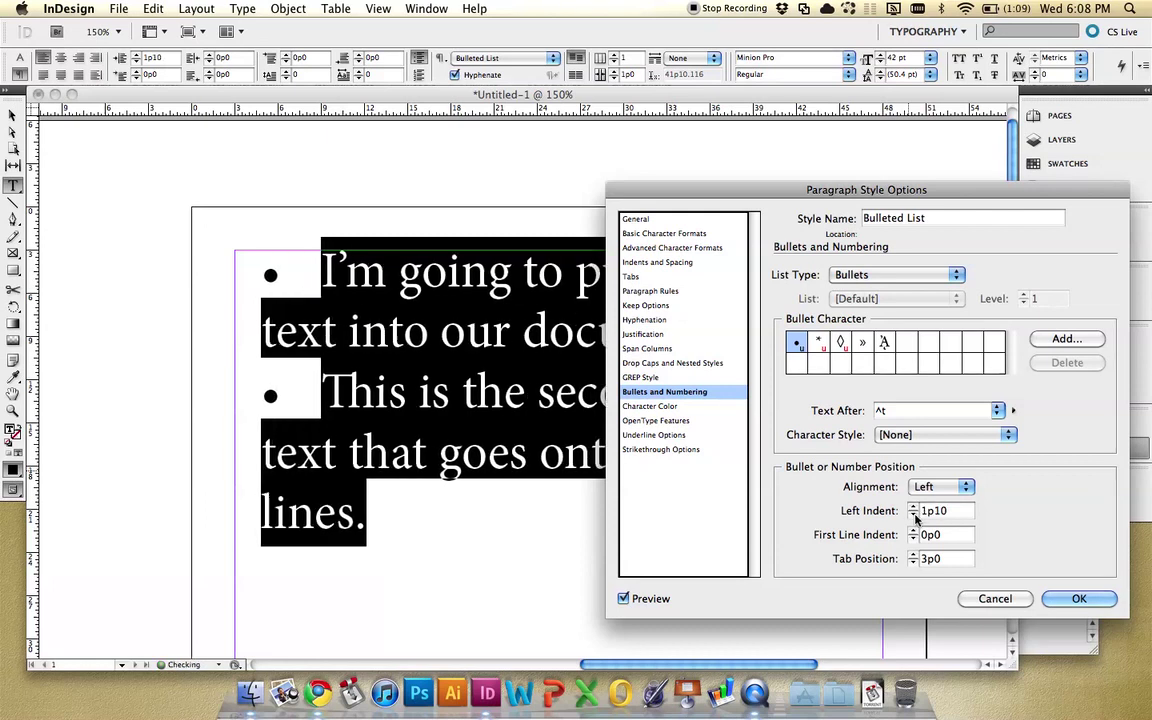
left_click(914, 515)
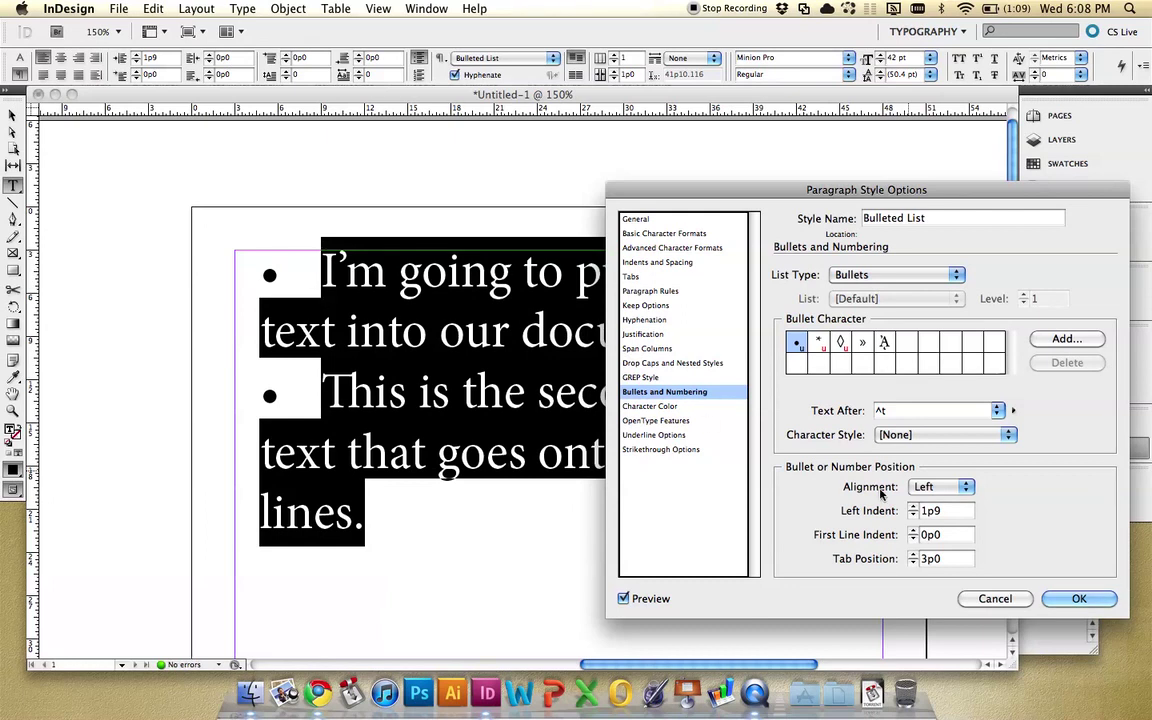
left_click(912, 515)
left_click(912, 515)
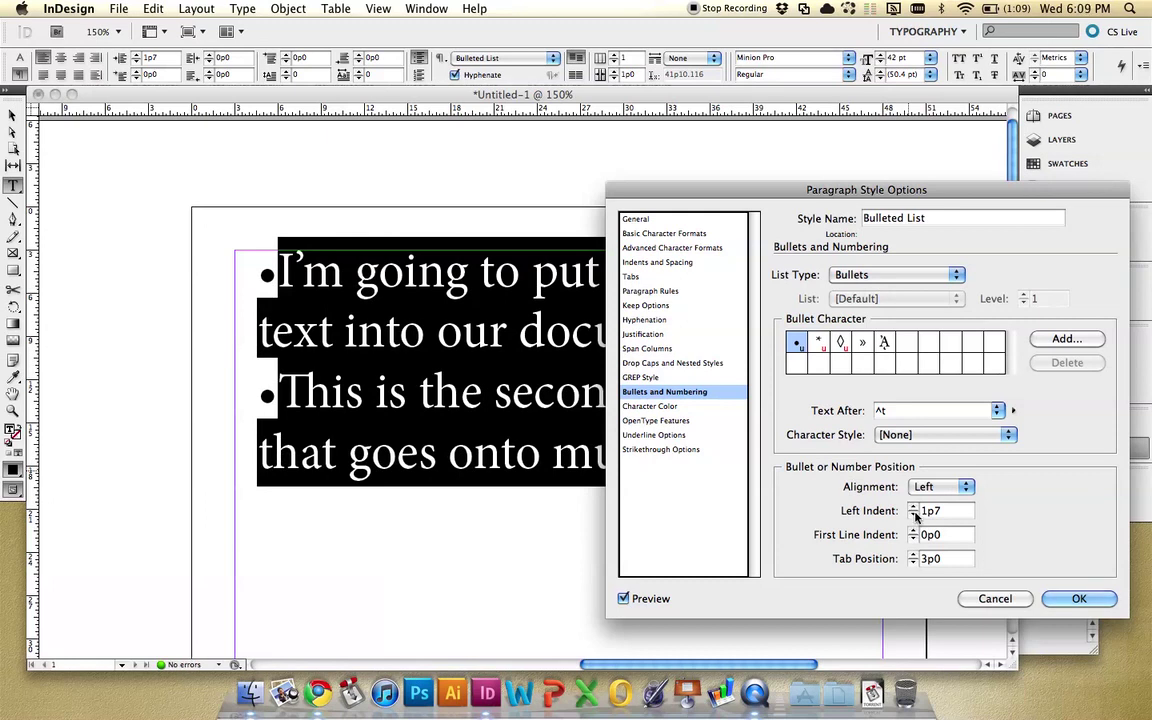
left_click(913, 508)
left_click(913, 508)
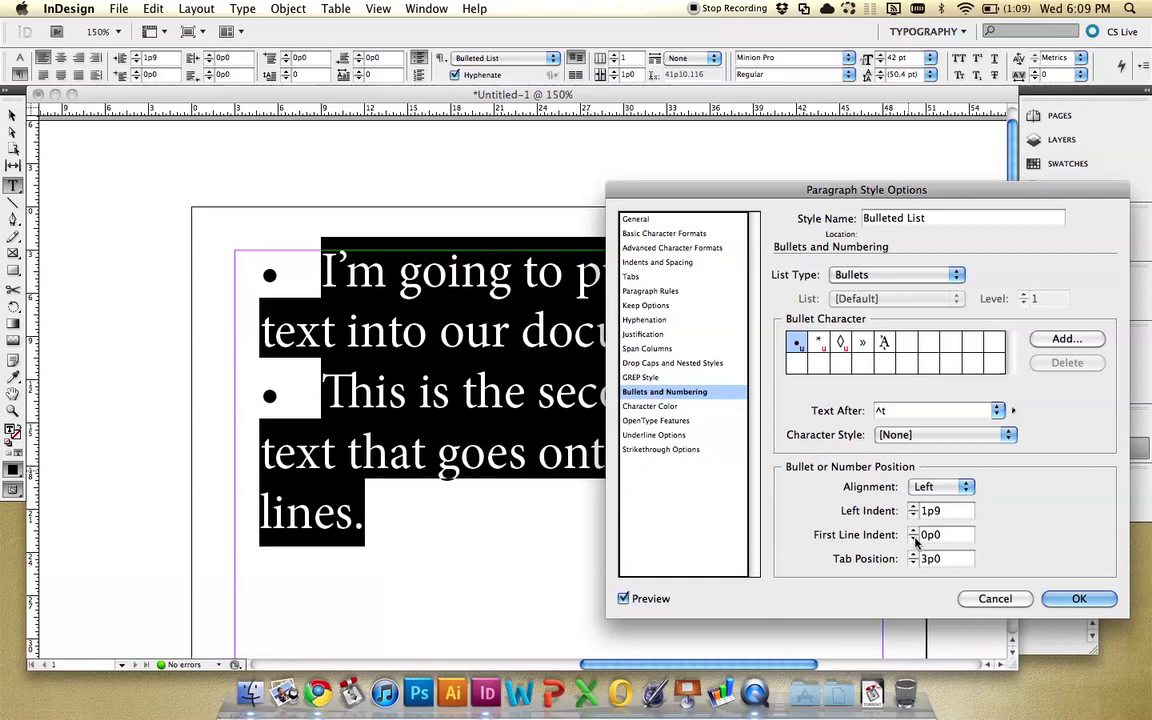
Lower the first-line indent below zero toward -1p9 so the bullets hang
left_click(913, 539)
left_click(913, 539)
left_click(913, 539)
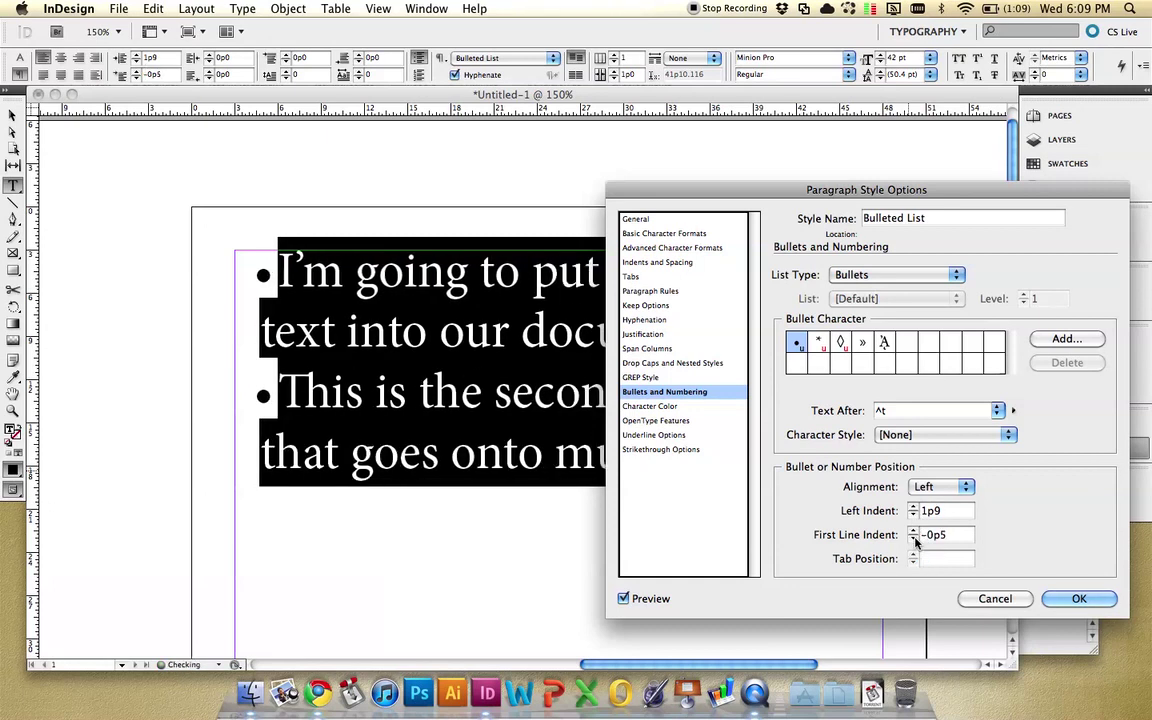
left_click(913, 539)
left_click(913, 539)
left_click(913, 539)
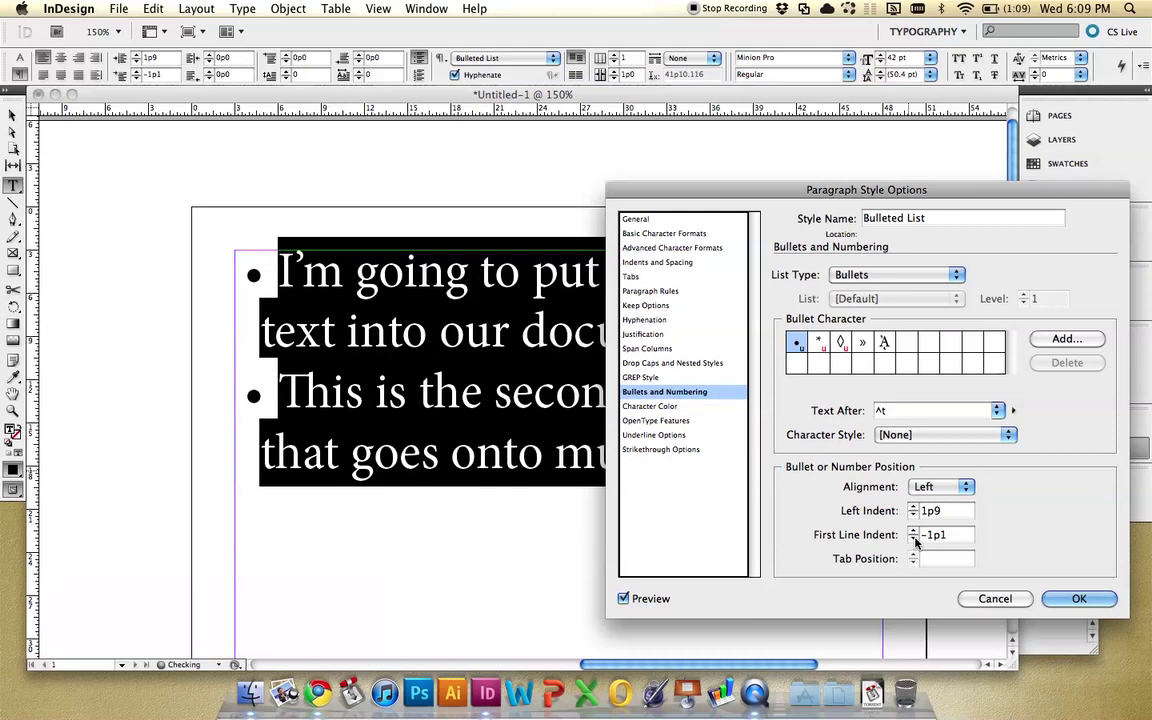
left_click(913, 539)
left_click(913, 539)
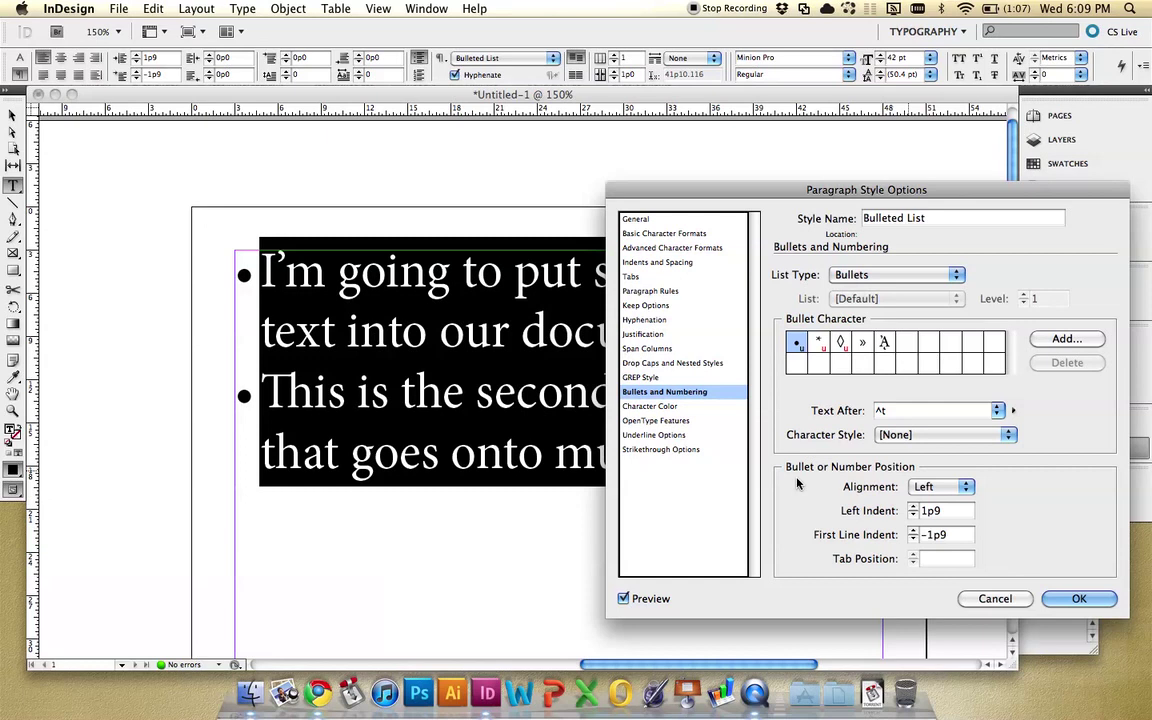
Discard the Bulleted List edits and bring up Paragraph Style 1's Bullets and Numbering settings
left_click(995, 599)
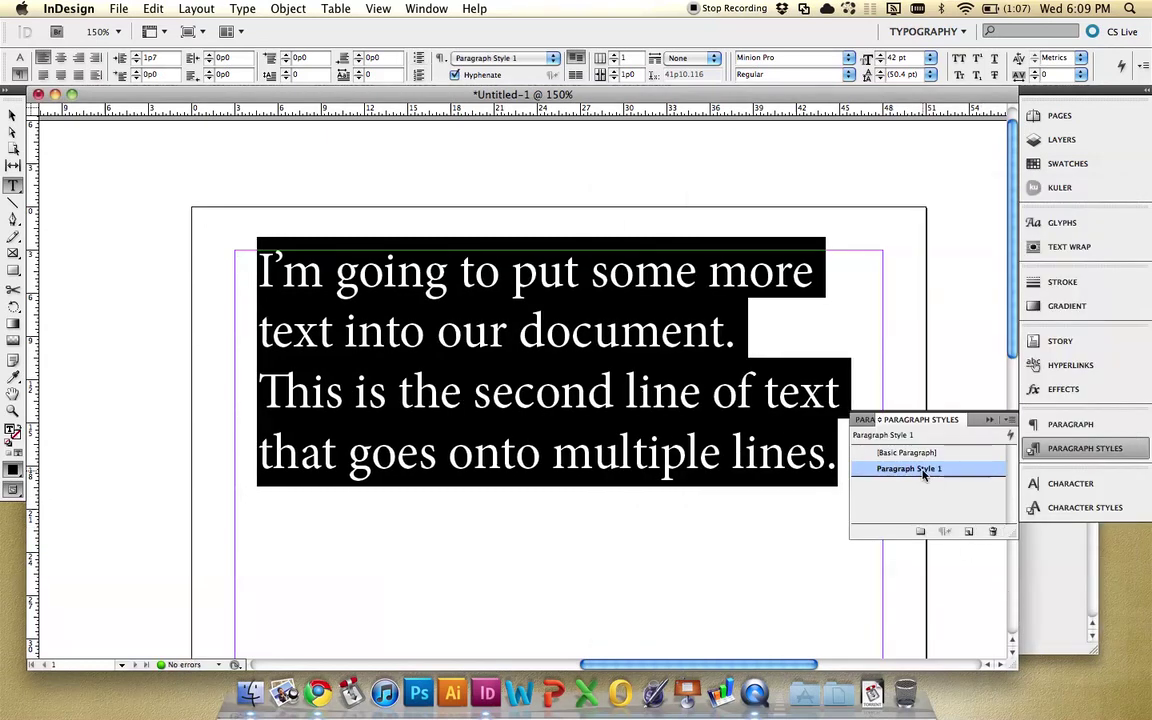
double_click(937, 475)
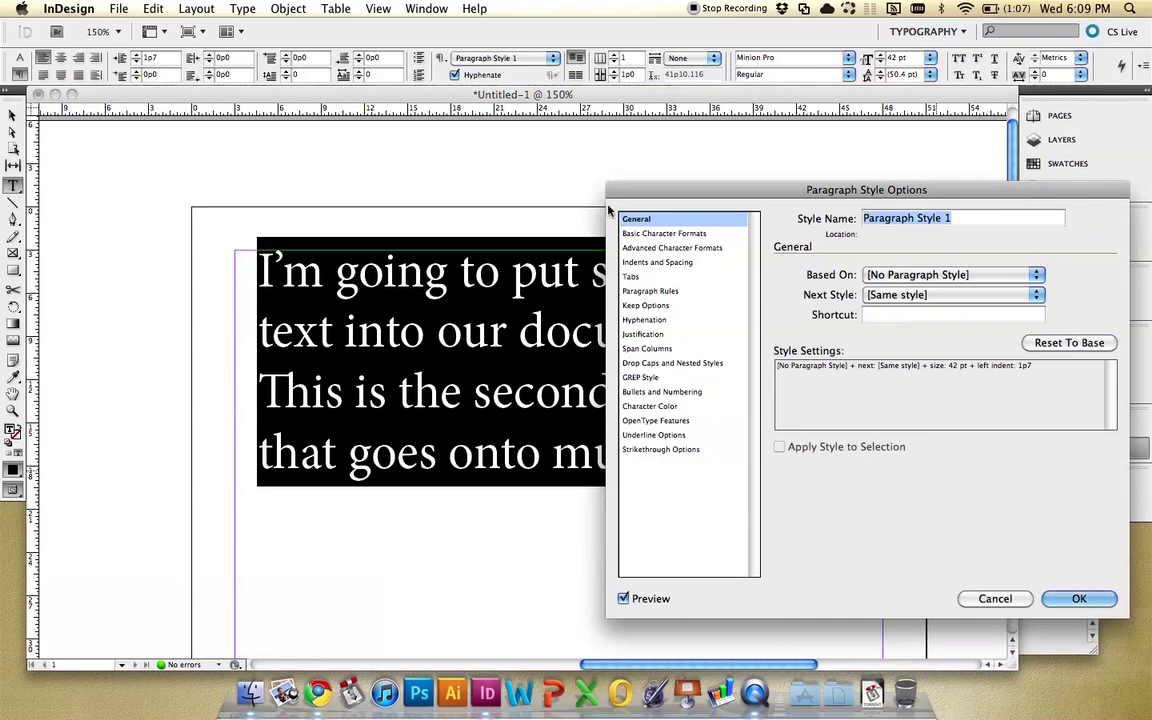
left_click(668, 393)
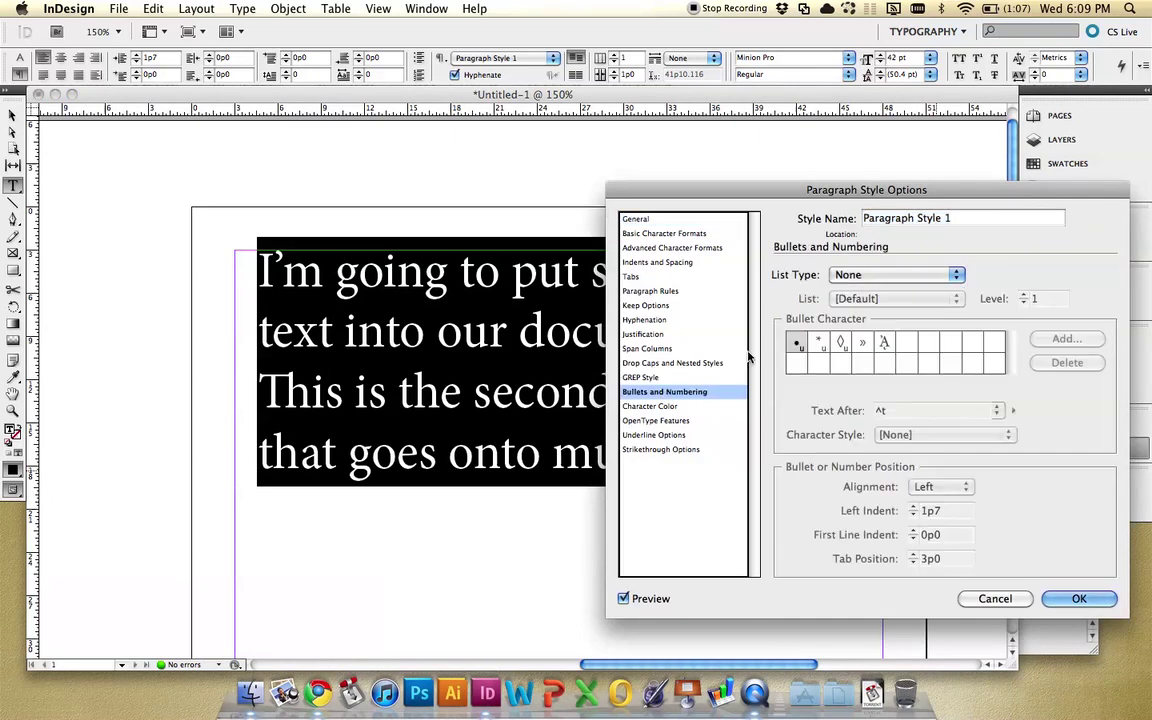
Make Paragraph Style 1 a bulleted list with 0p0 left and first-line indents
left_click(955, 275)
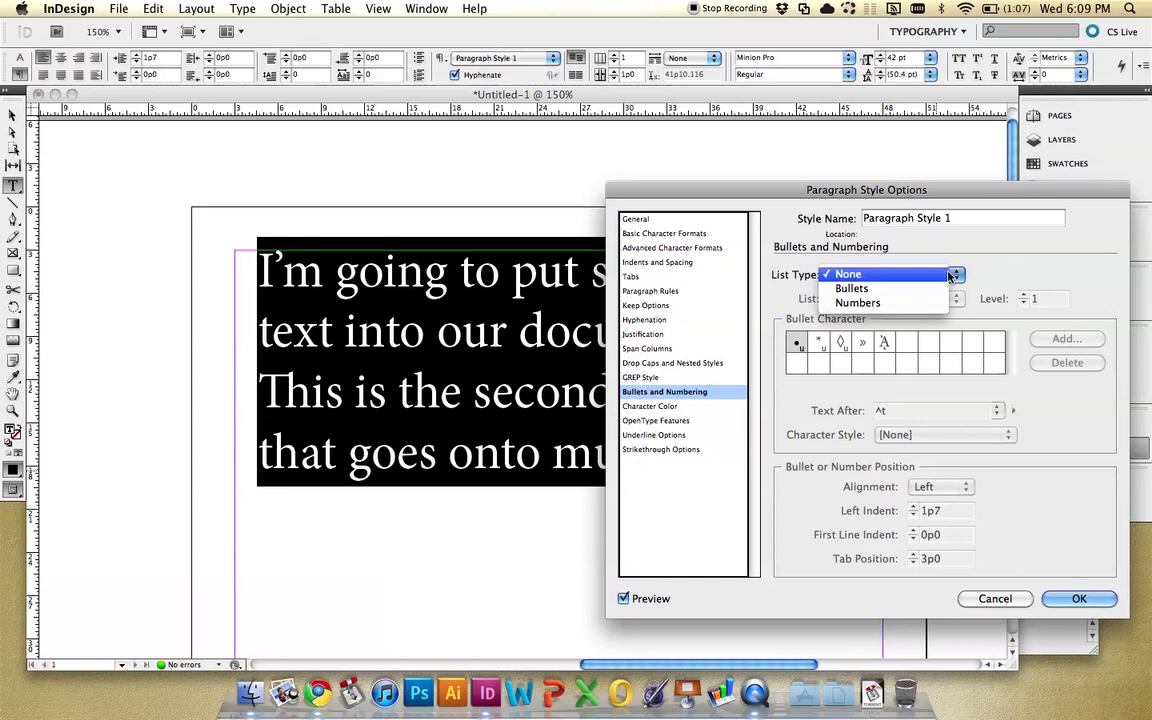
left_click(940, 289)
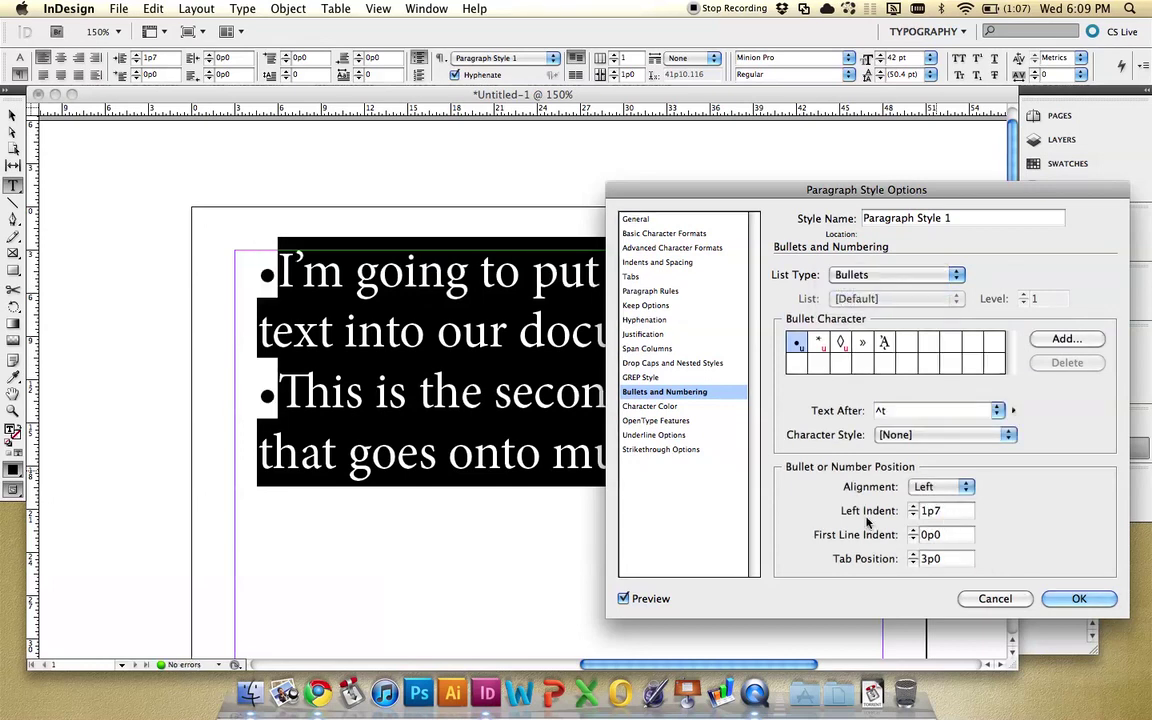
double_click(952, 512)
type("1")
key("Tab")
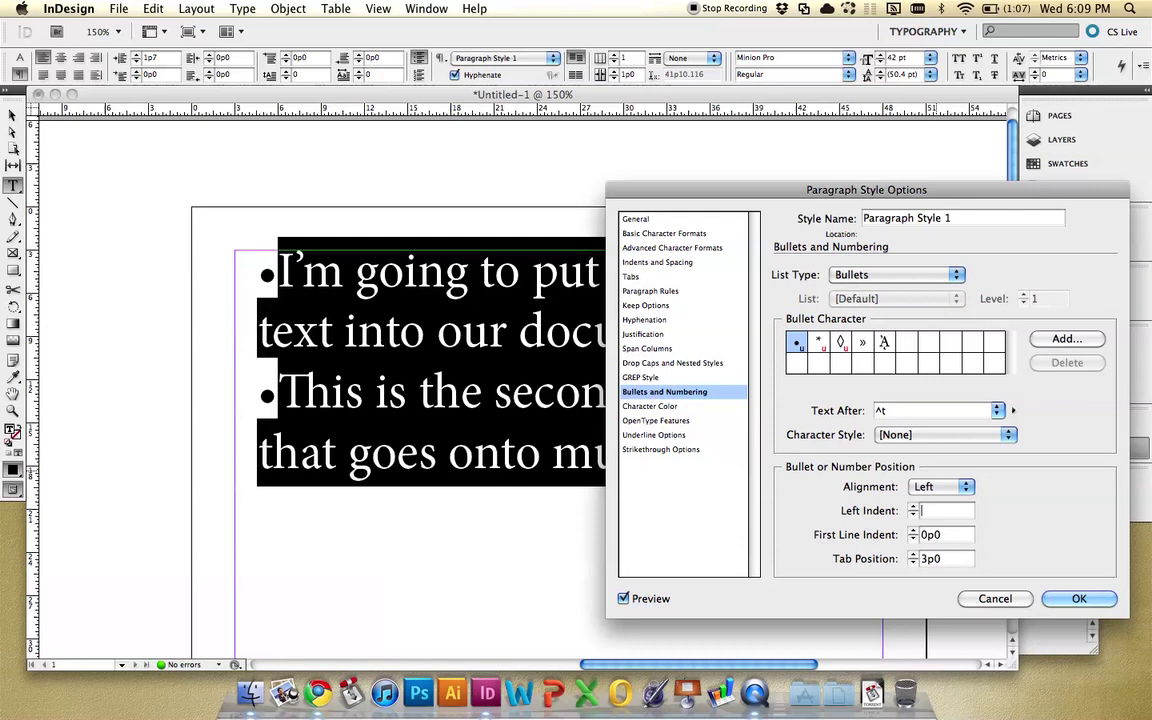
double_click(938, 558)
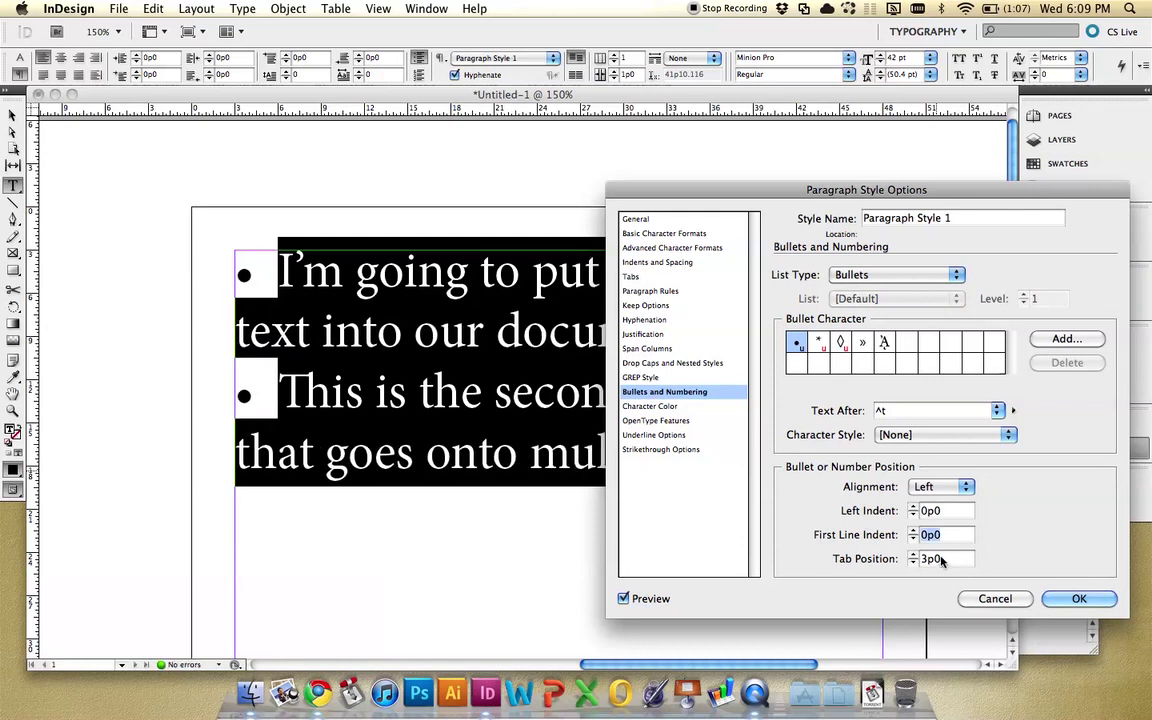
type("0")
key("Tab")
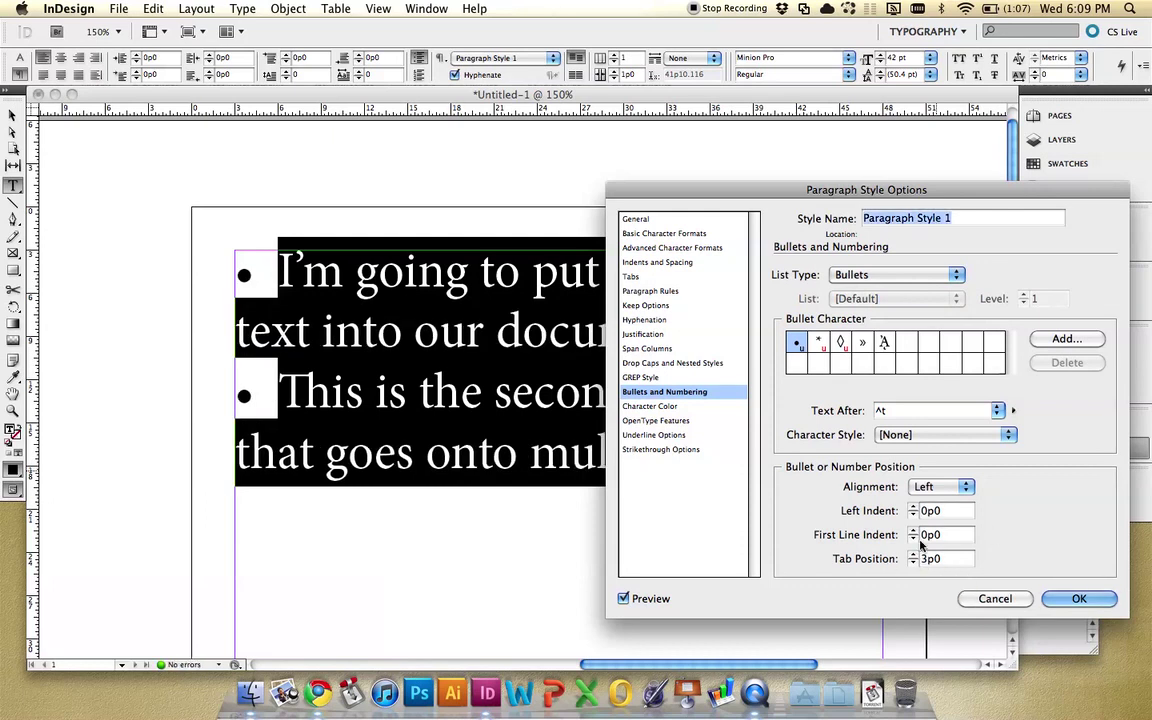
In Paragraph Style 1's Tabs settings, add a left tab stop and move it to 3p0
left_click(631, 277)
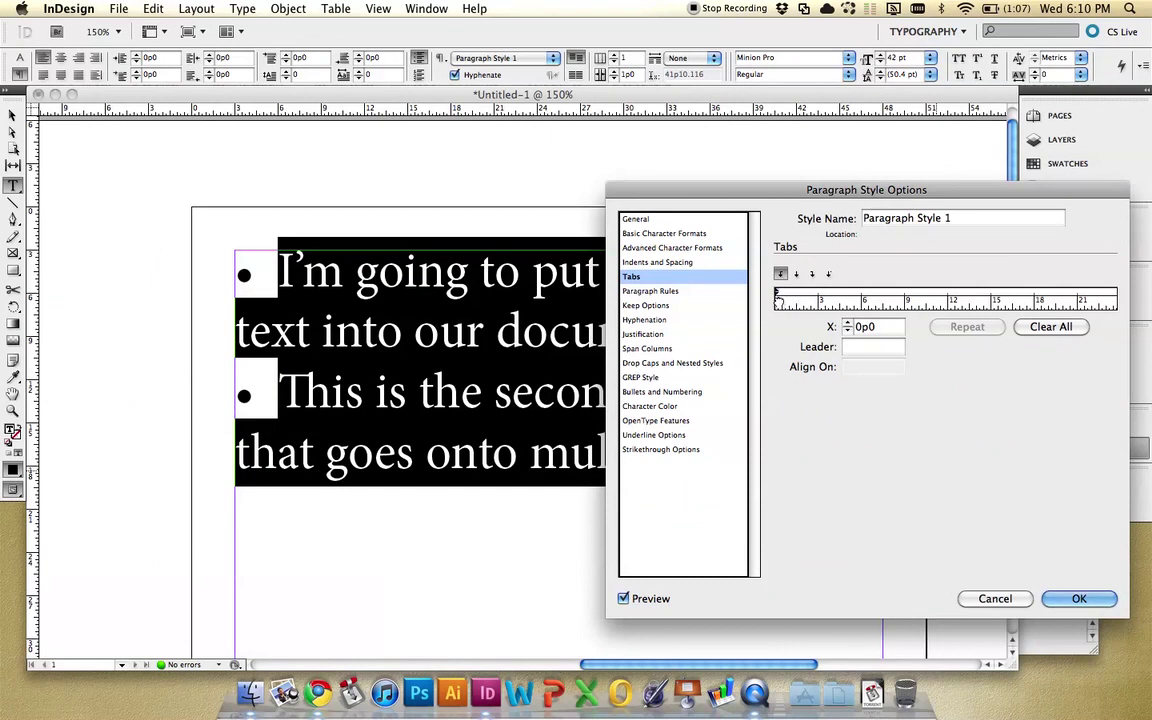
left_click(779, 300)
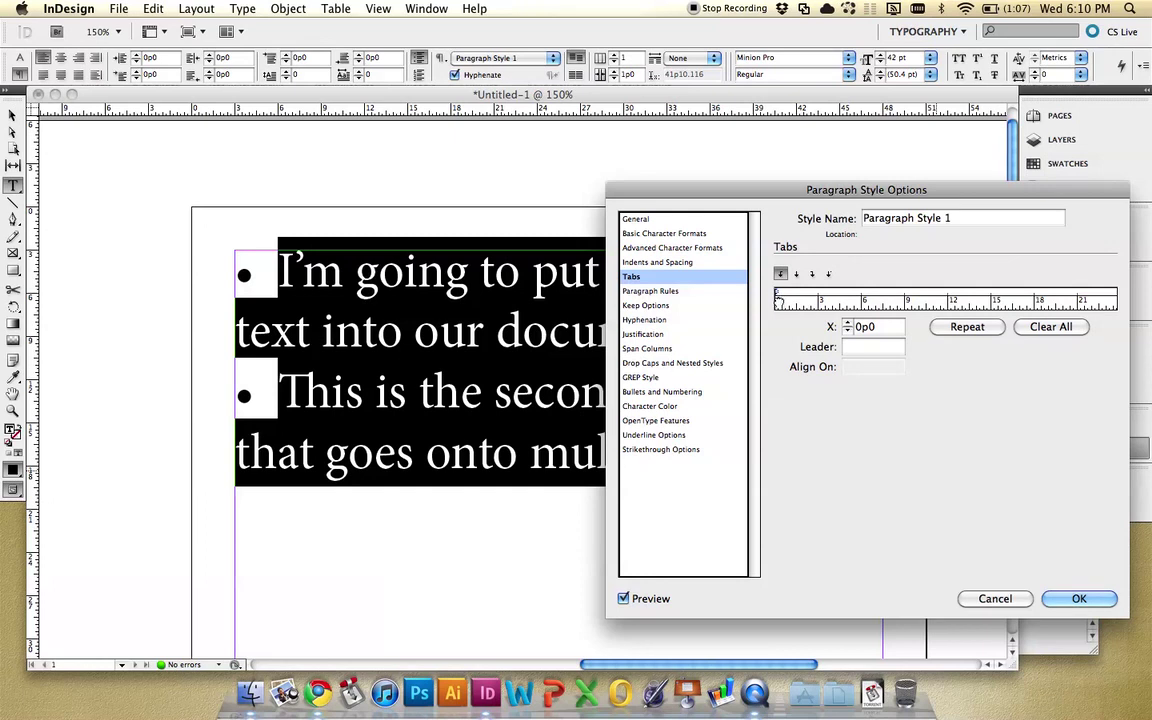
left_click_drag(783, 300, 818, 297)
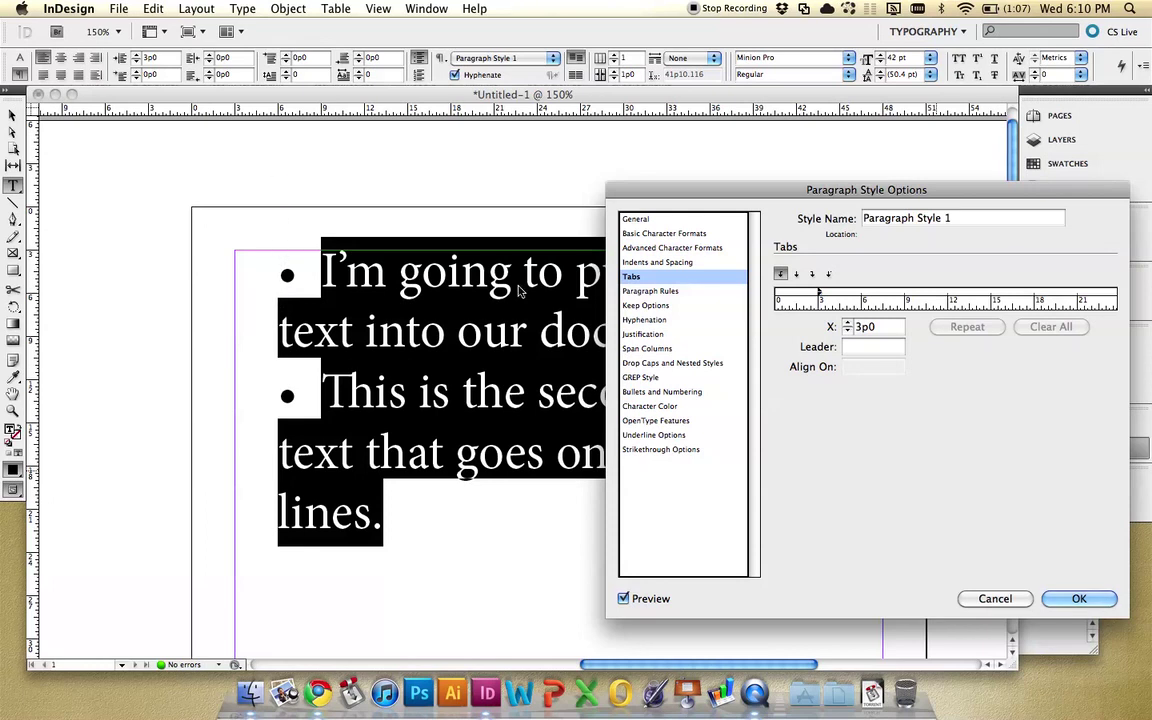
Set a -2p4 first-line and 3p9 left hanging indent, removing the stray 1p10 tab, and save
left_click(820, 293)
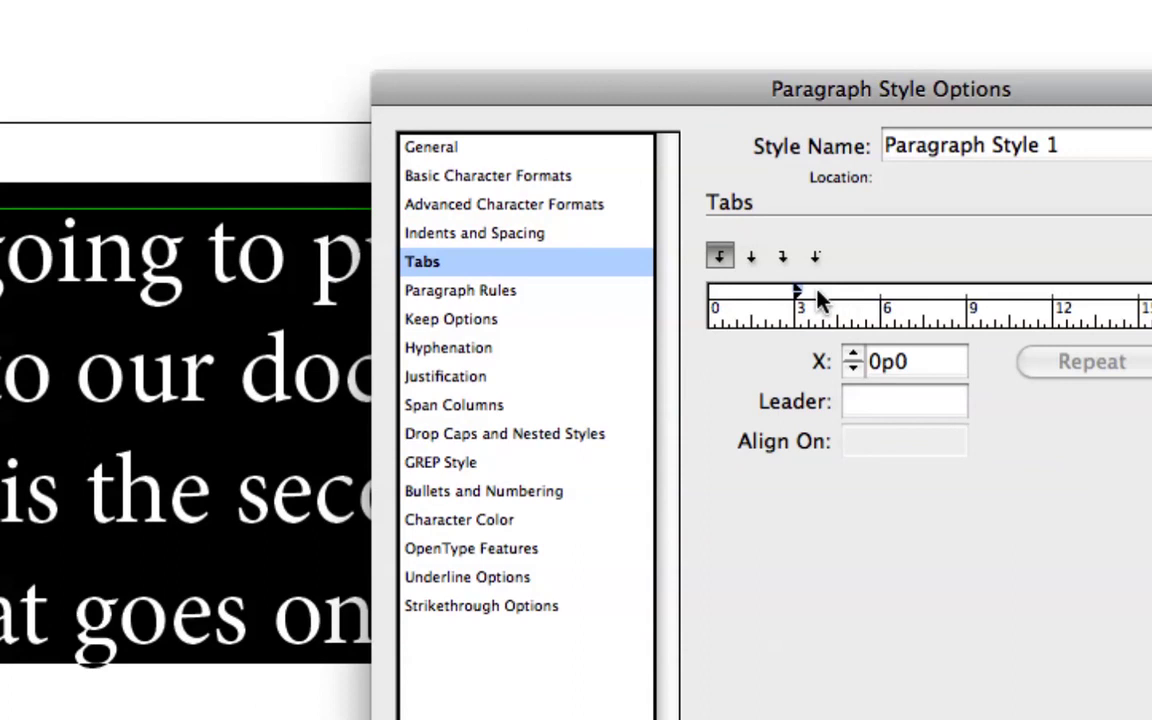
left_click_drag(797, 295, 755, 296)
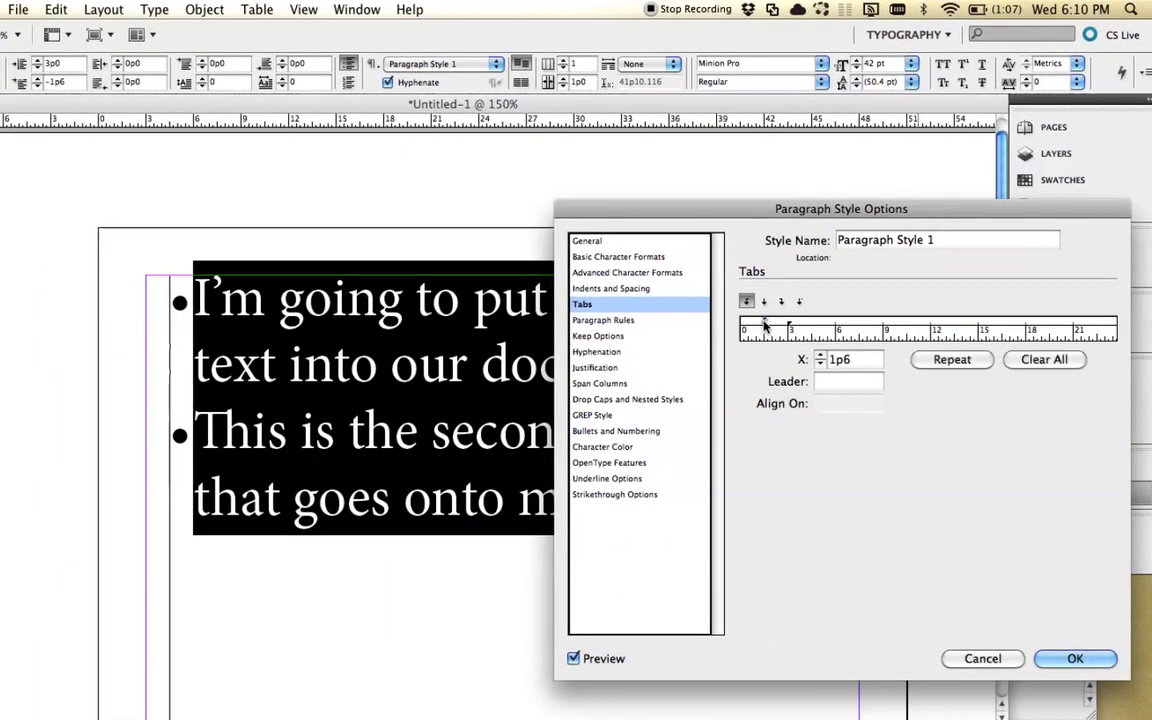
left_click(763, 321)
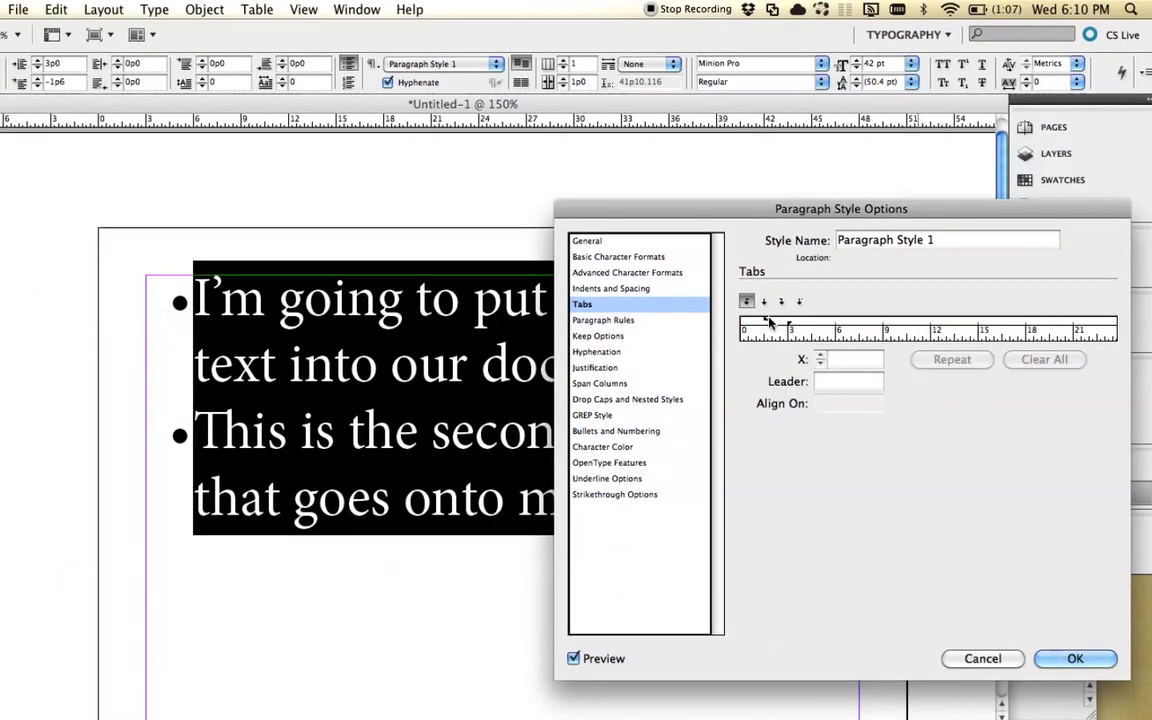
left_click(765, 322)
left_click_drag(765, 322, 753, 322)
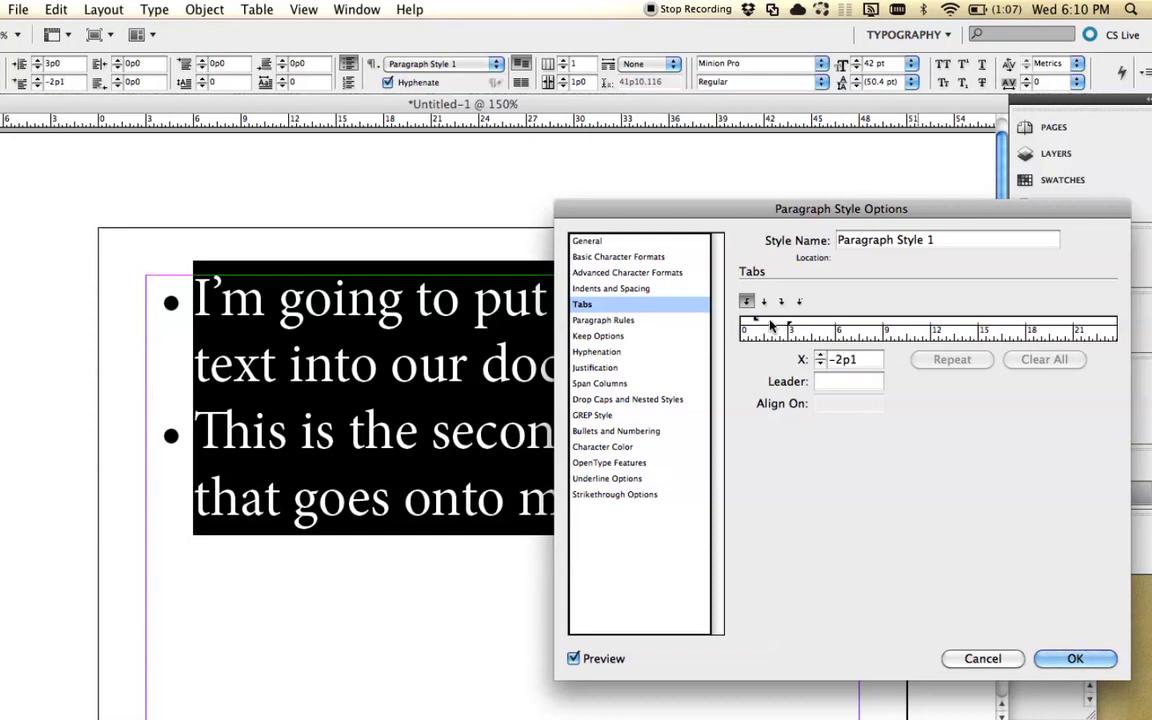
left_click(770, 322)
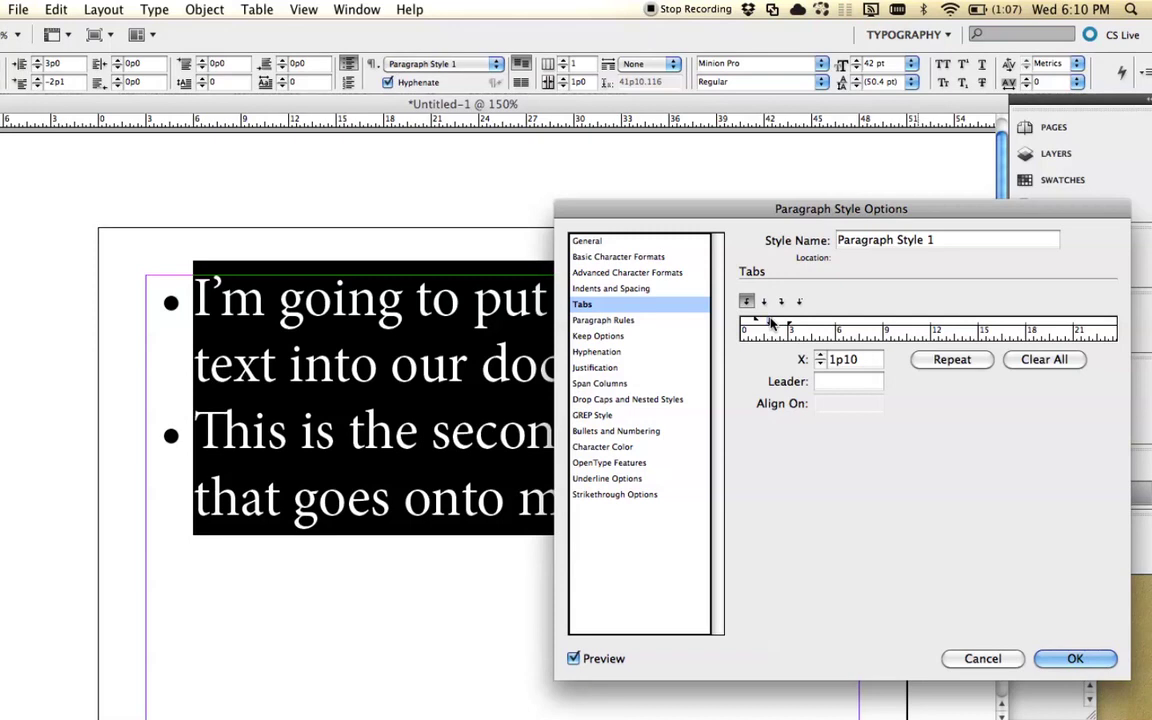
left_click_drag(772, 322, 790, 380)
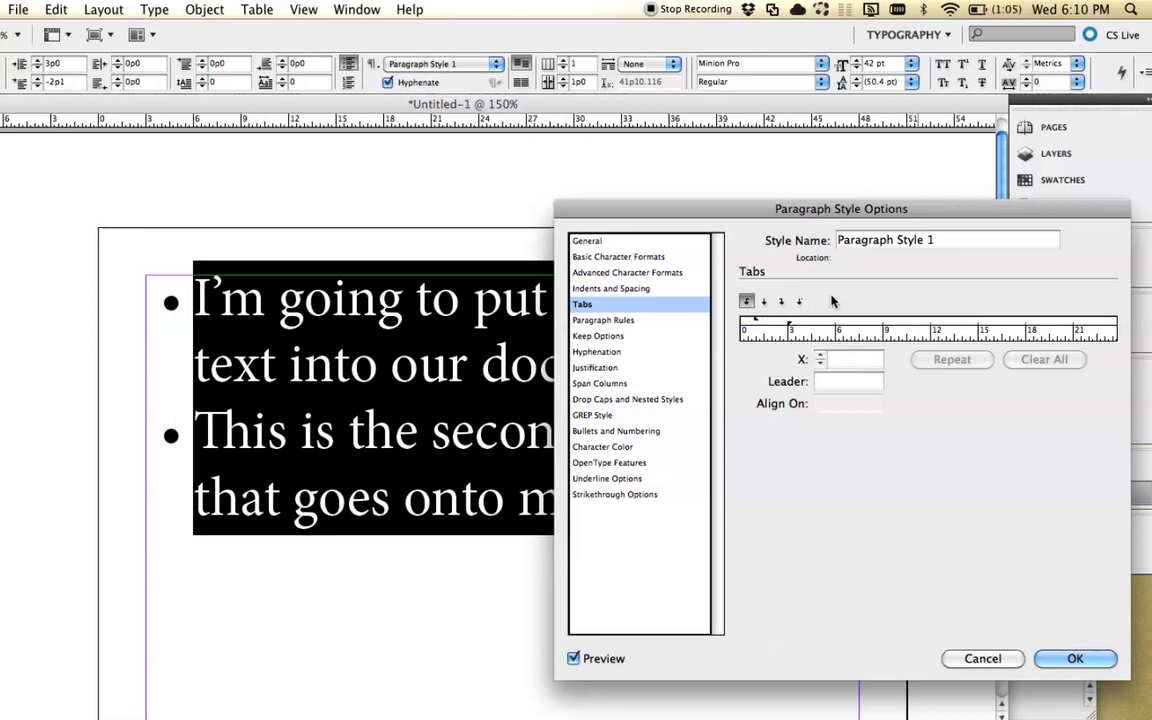
left_click(756, 320)
left_click_drag(756, 320, 758, 324)
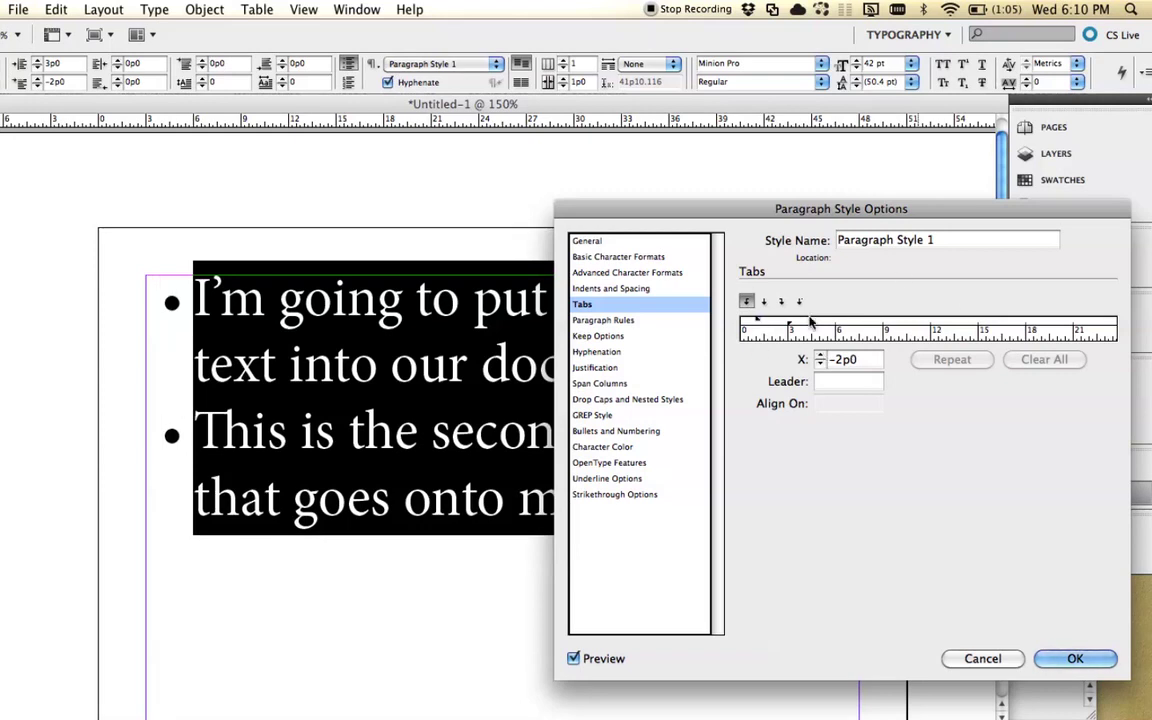
mouse_move(792, 326)
left_mouse_down()
mouse_move(803, 326)
mouse_move(764, 323)
left_mouse_up()
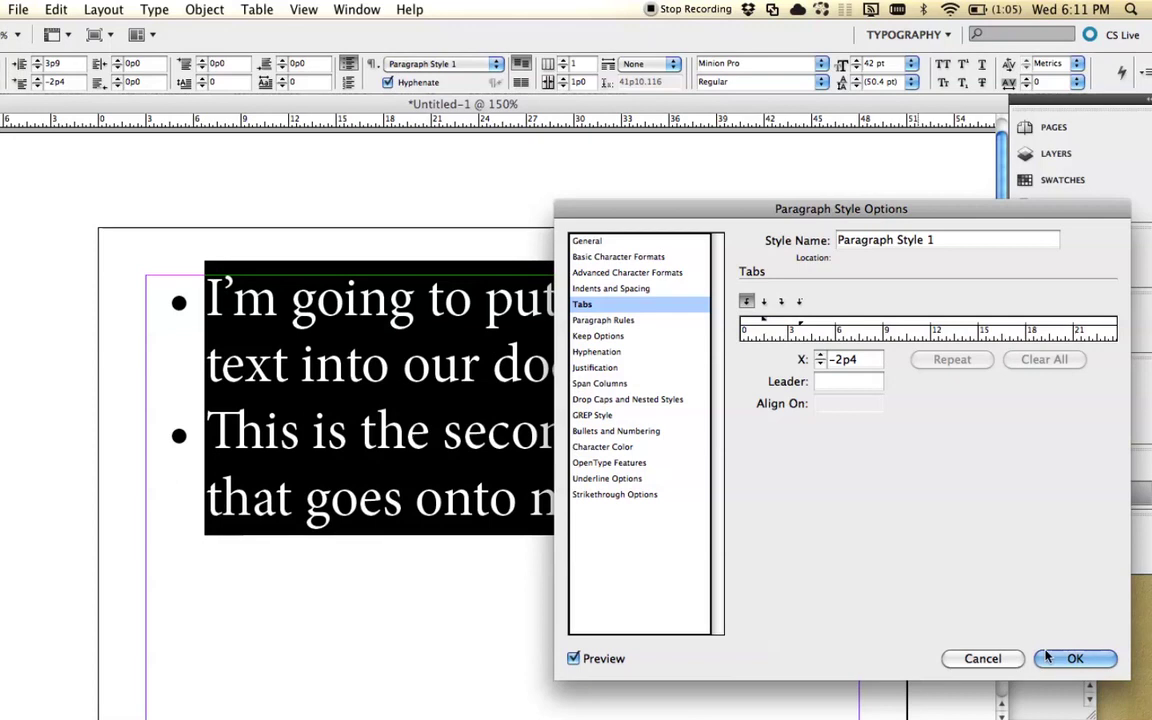
left_click(1077, 659)
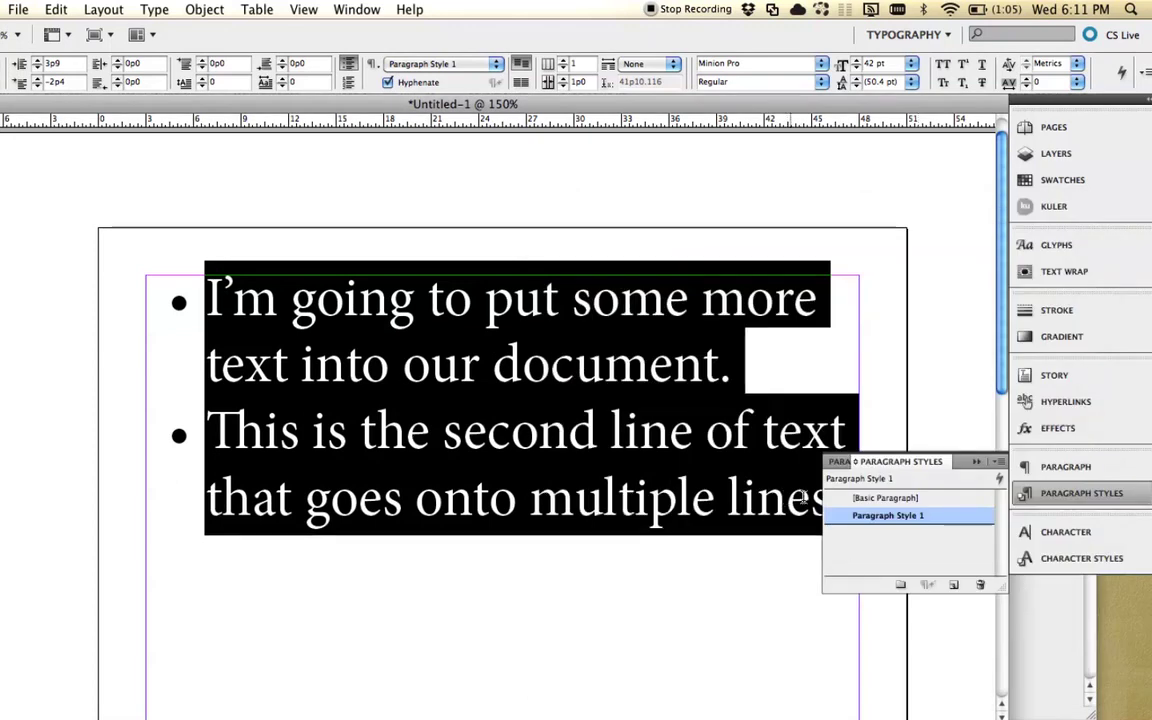
Start a new Basic Paragraph line below the first bulleted list
left_click(678, 600)
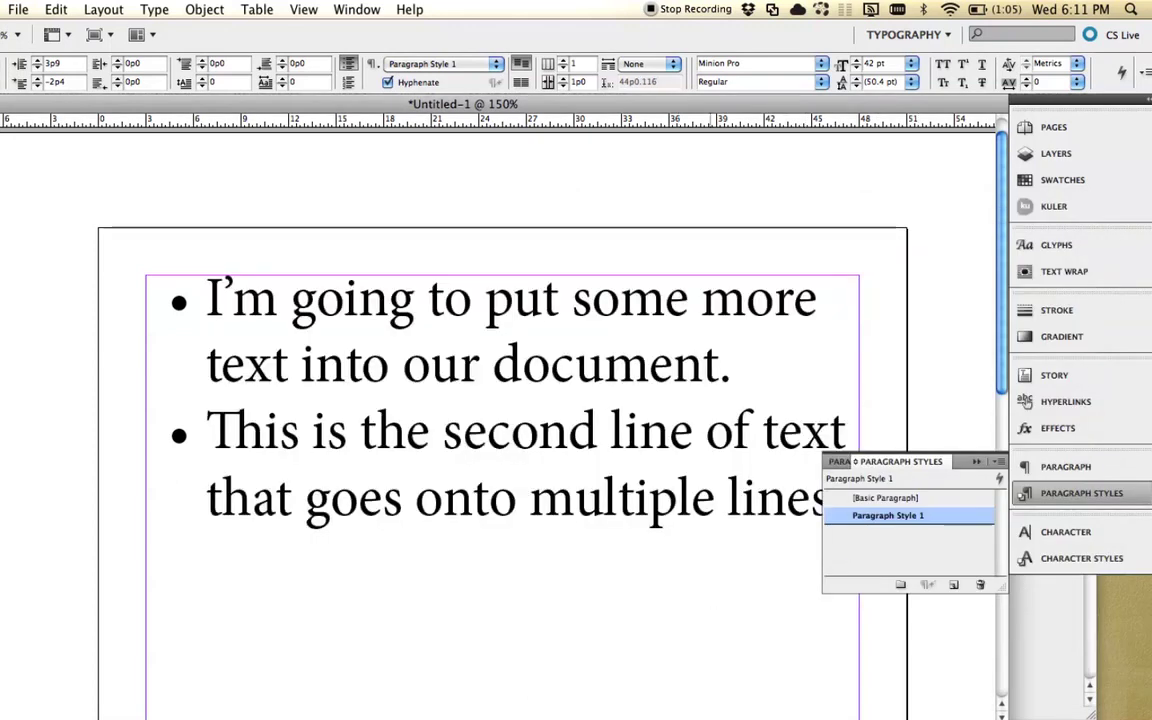
type("t")
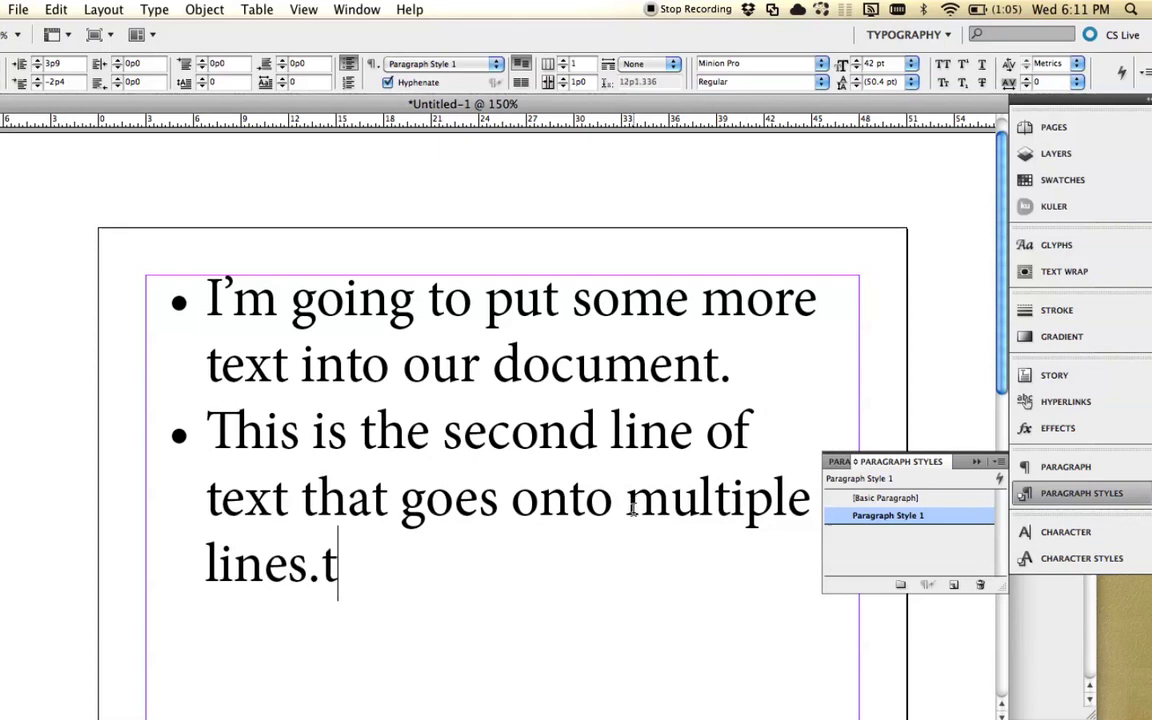
key("BackSpace")
key("Return")
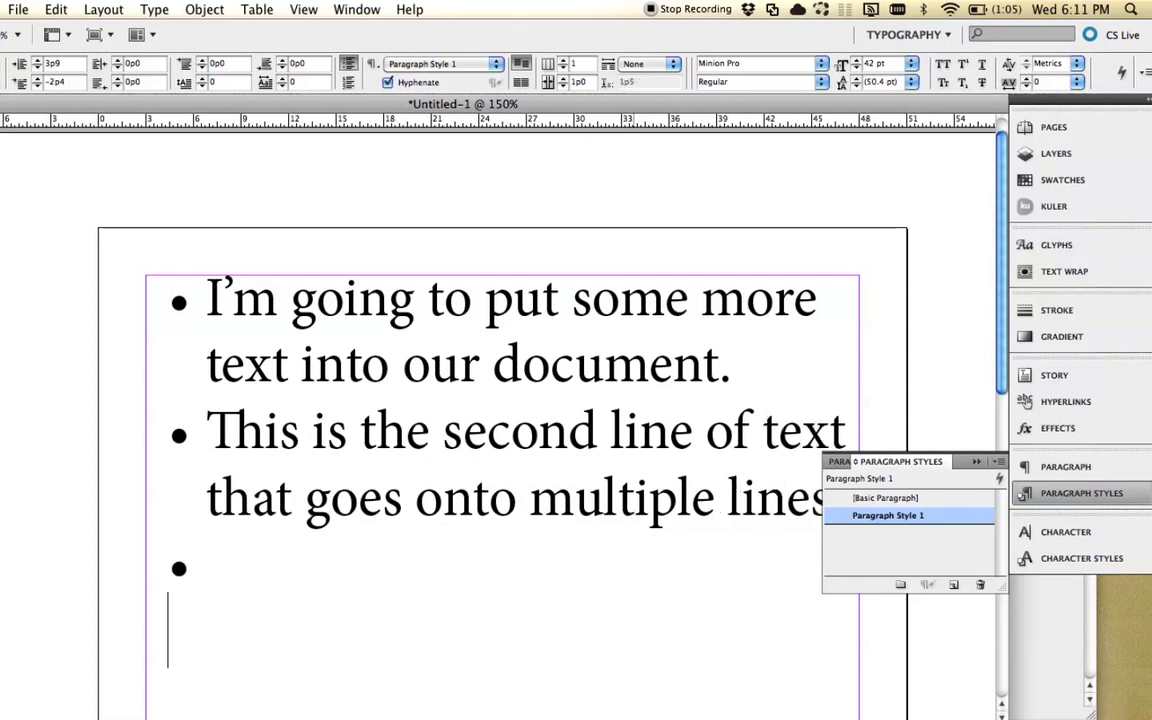
left_click(890, 497)
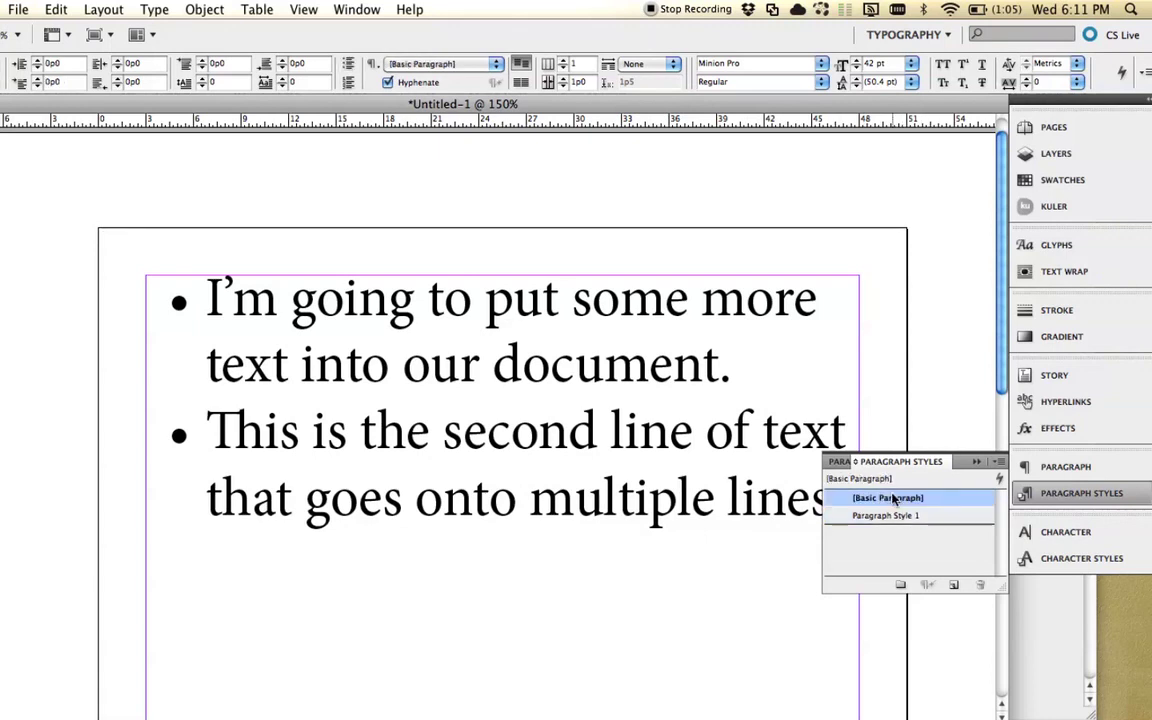
Type "I'm going to type a line inbetween the bulleted lists." and "This is the second list:"
type("I'm going ")
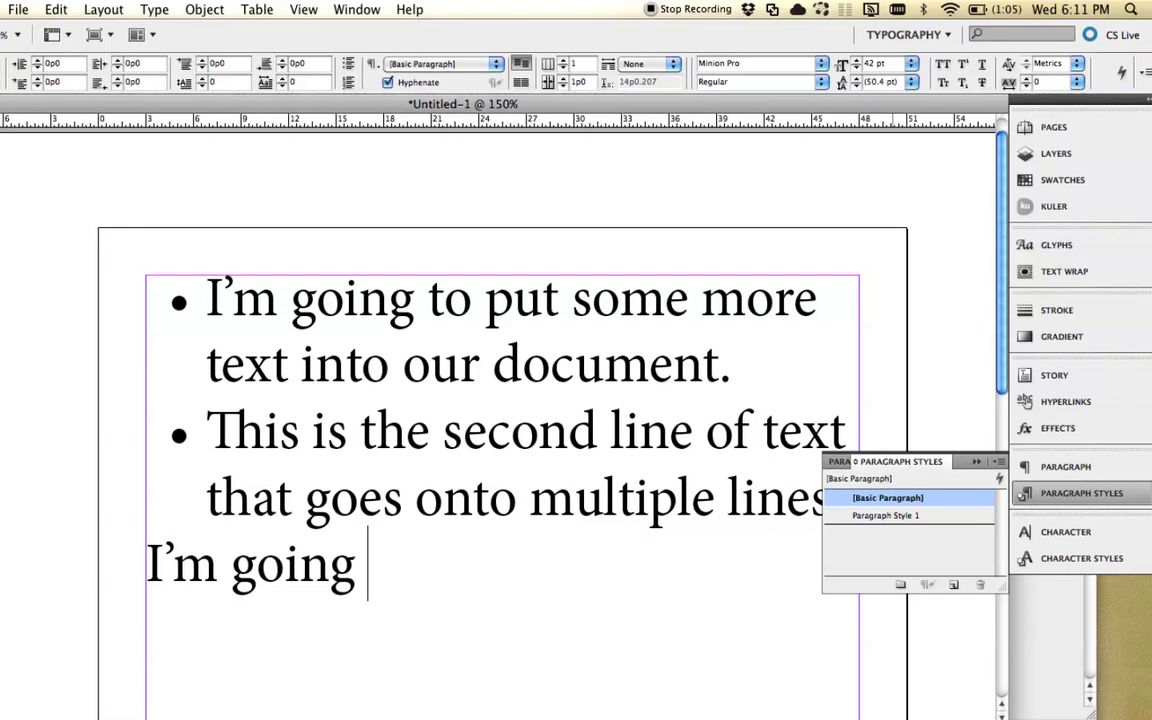
type("a")
key("BackSpace")
type("to type a ")
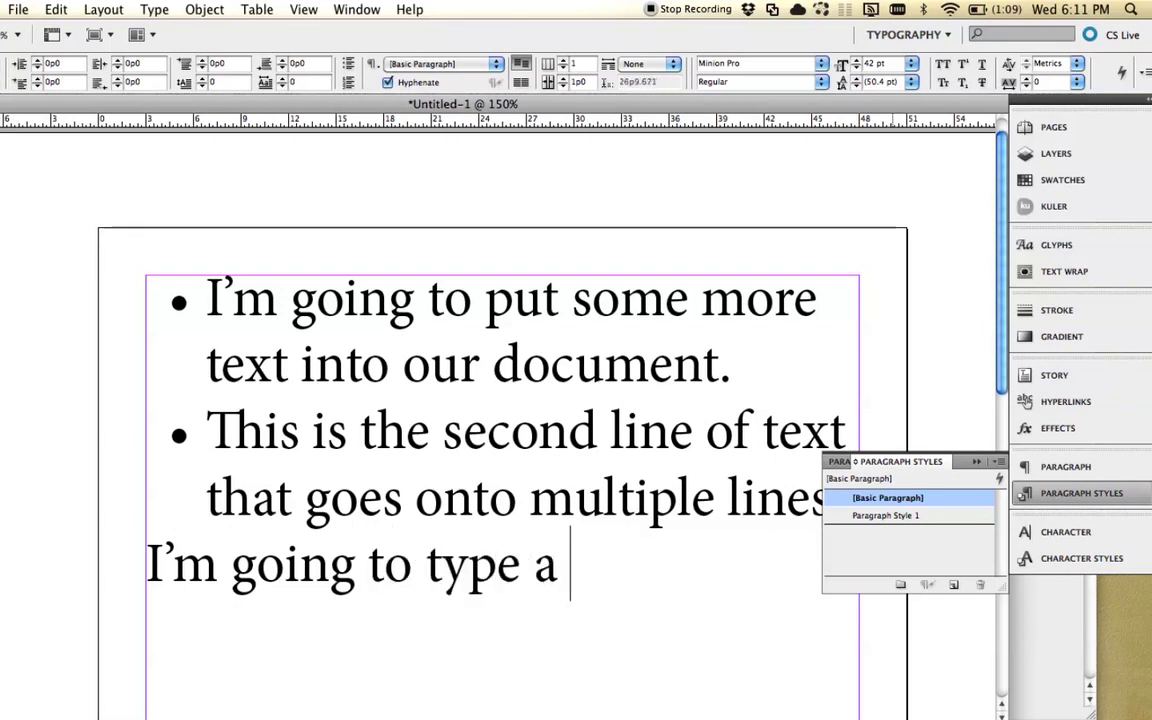
type("line in")
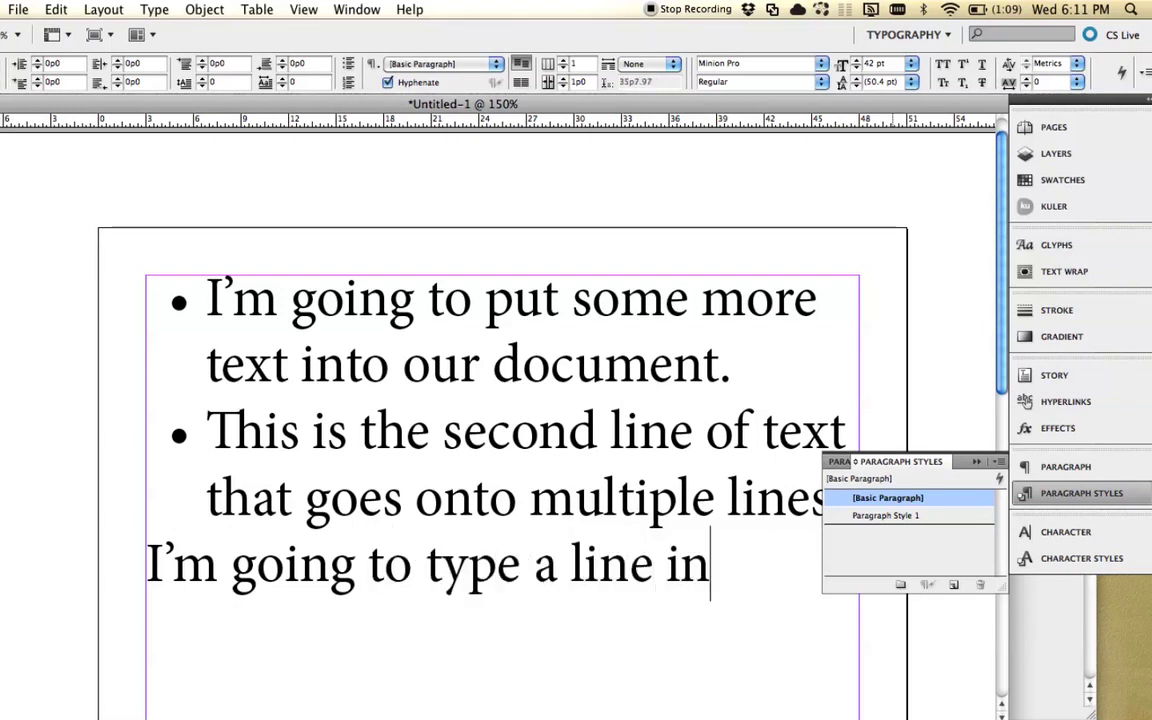
type("between the ")
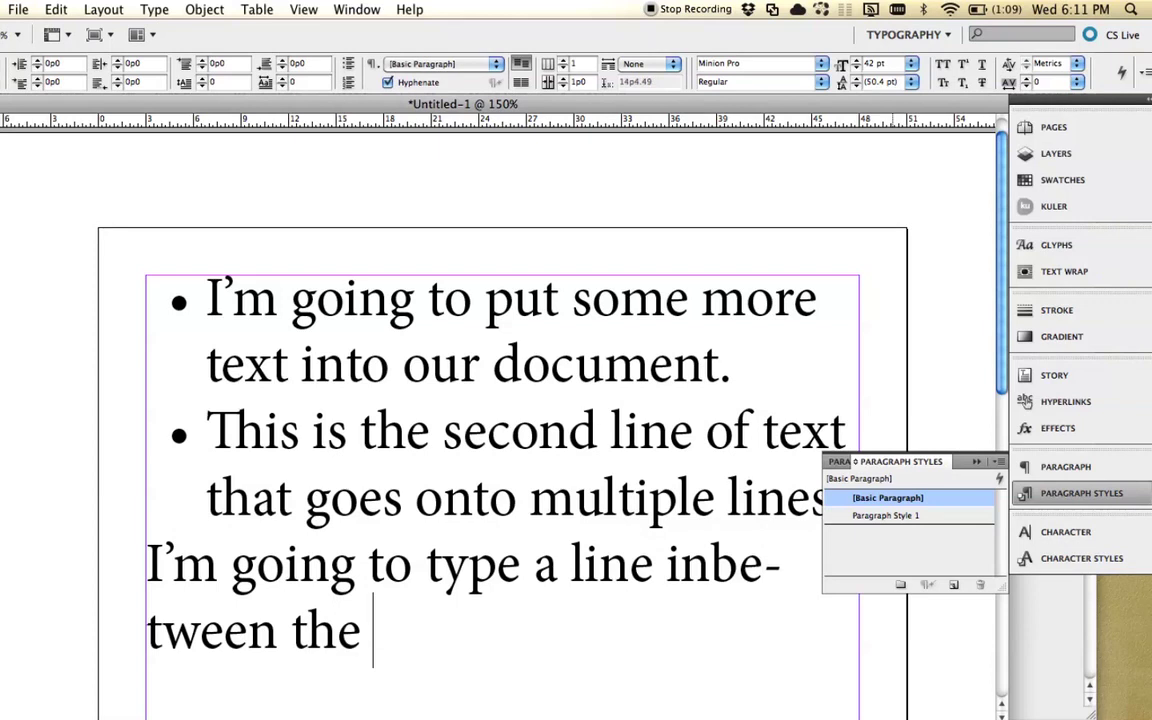
type("bulleted lists")
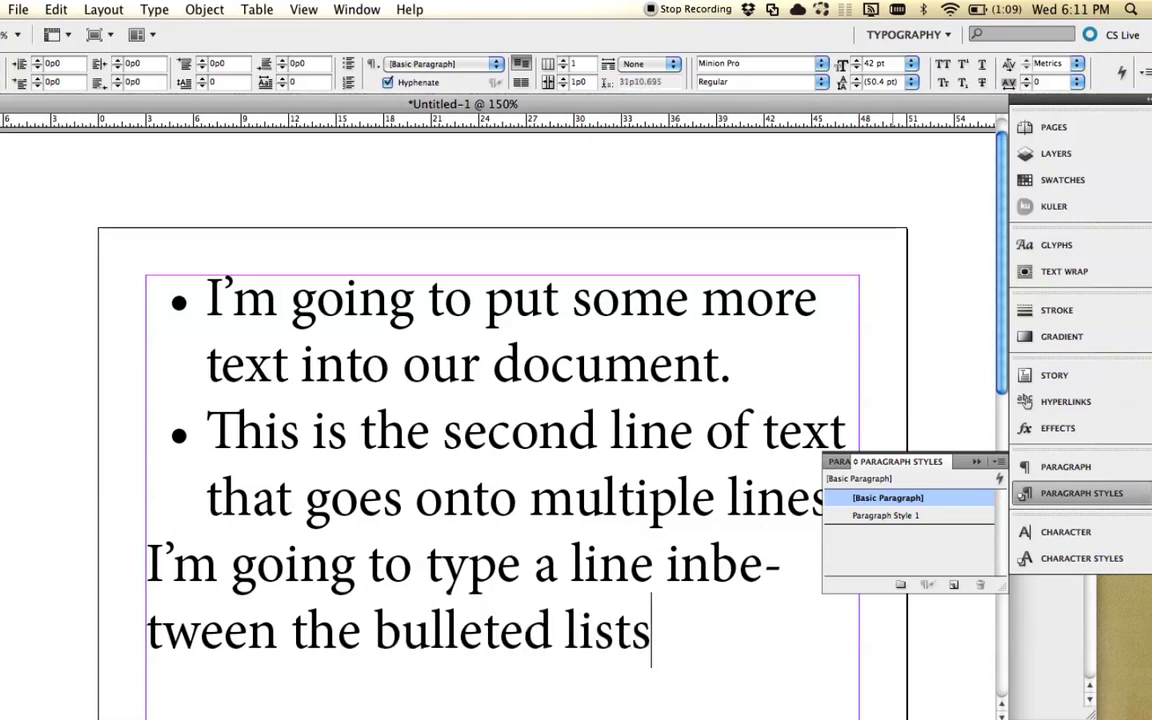
type(".")
key("Return")
type("Thi")
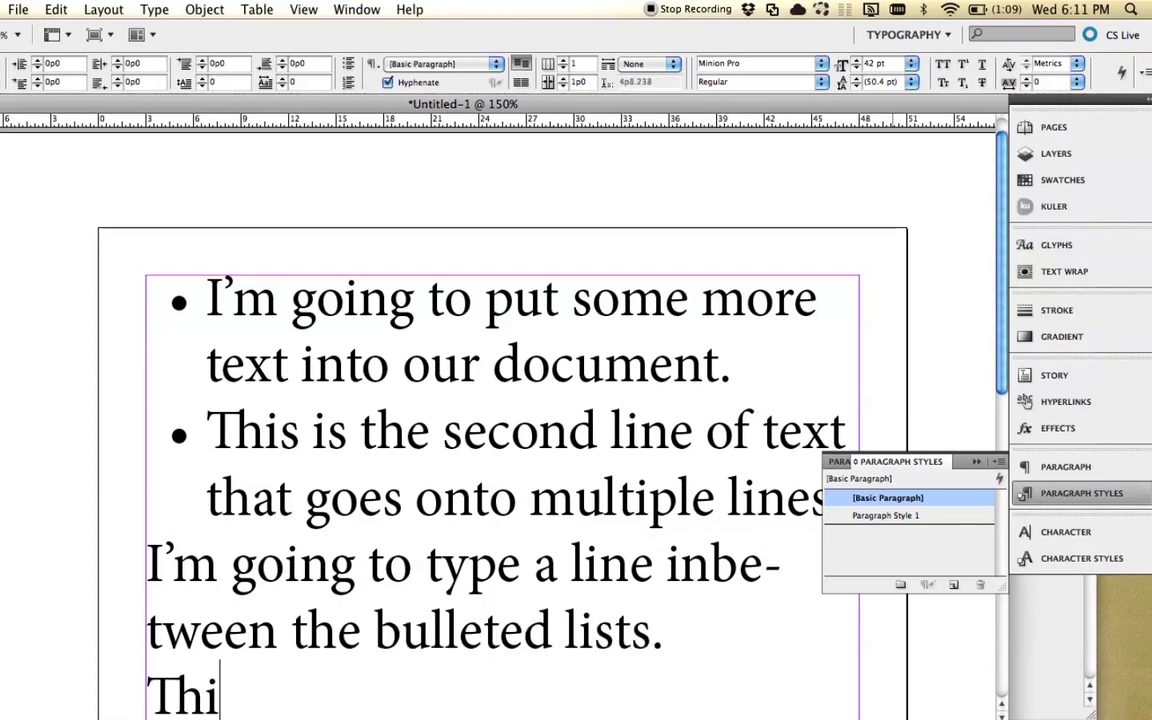
type("s is the second list:")
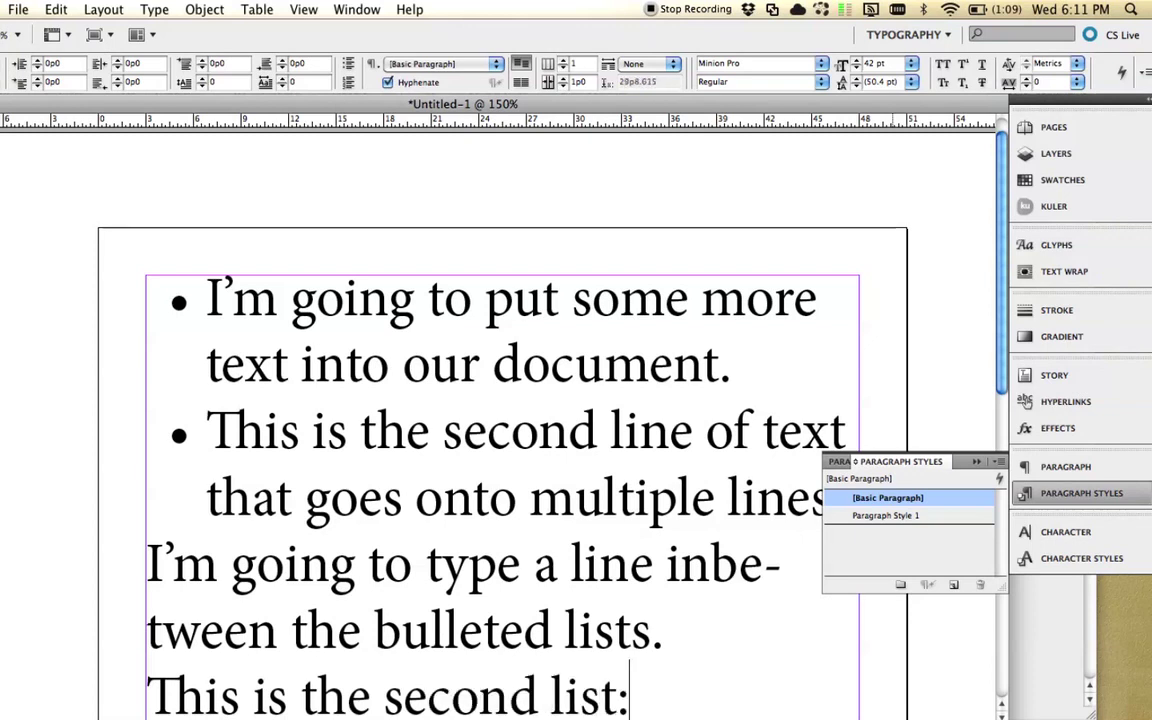
key("Return")
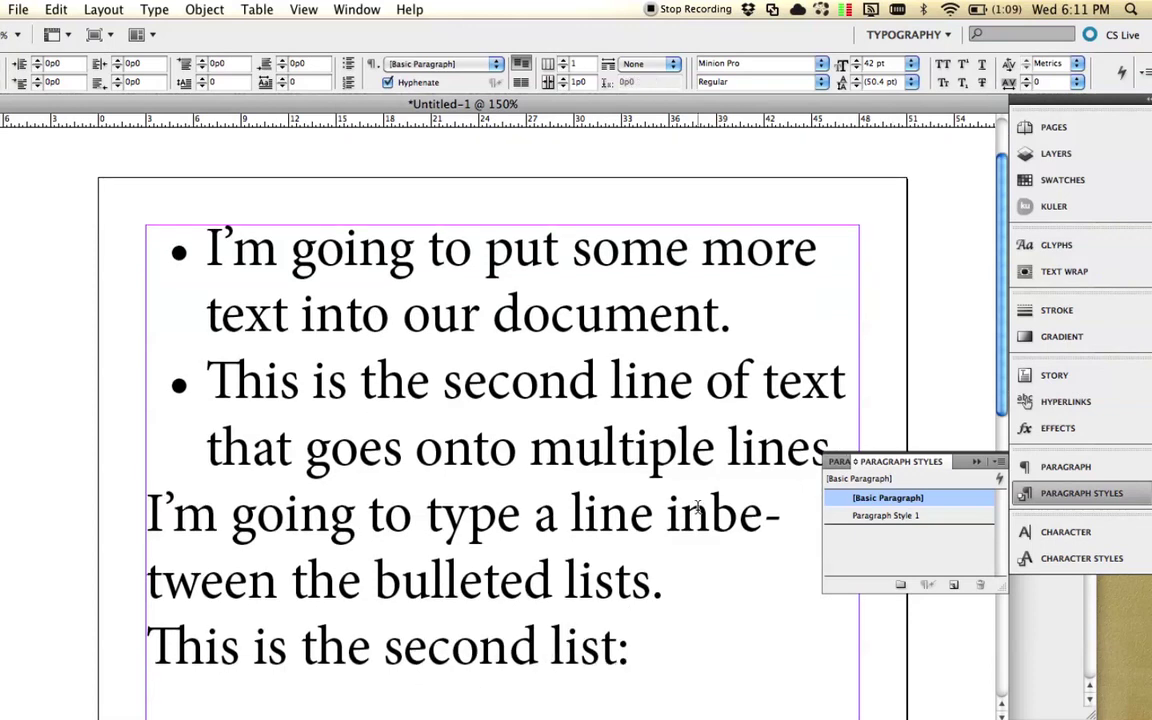
scroll(698, 507, "down", 5)
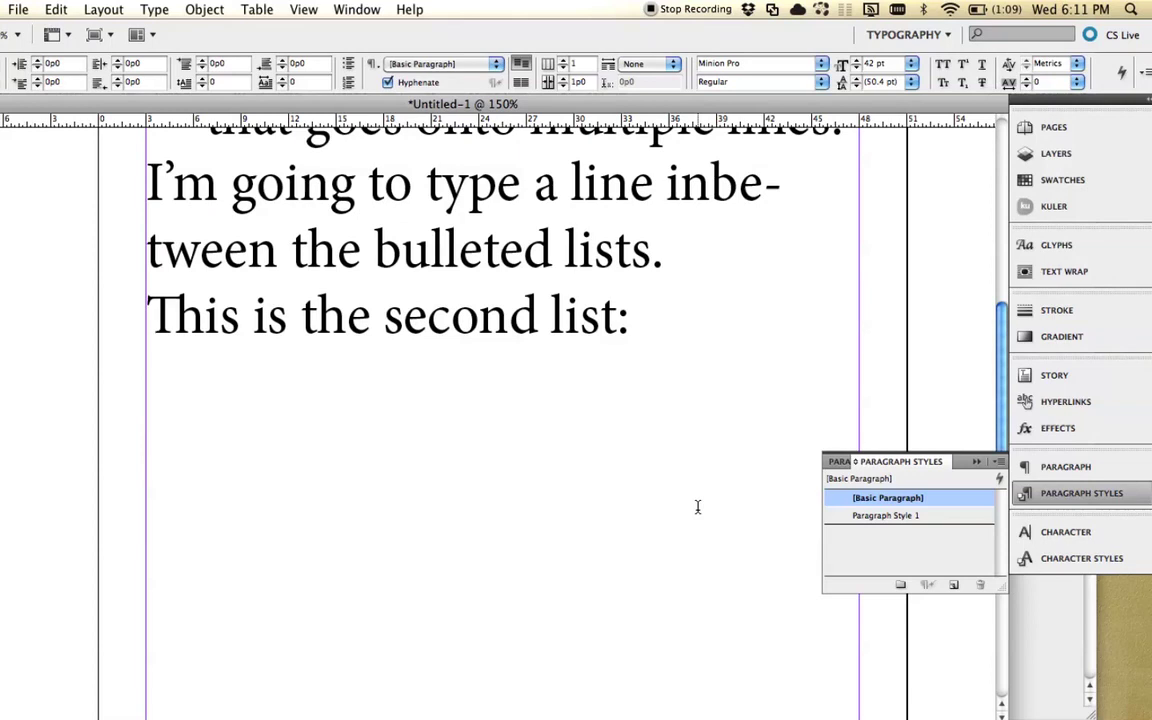
Bullet "Item 1 is here." with Paragraph Style 1 and add "So, when I keep typing it keeps the same paragraph style."
key("Return")
type("Item 1")
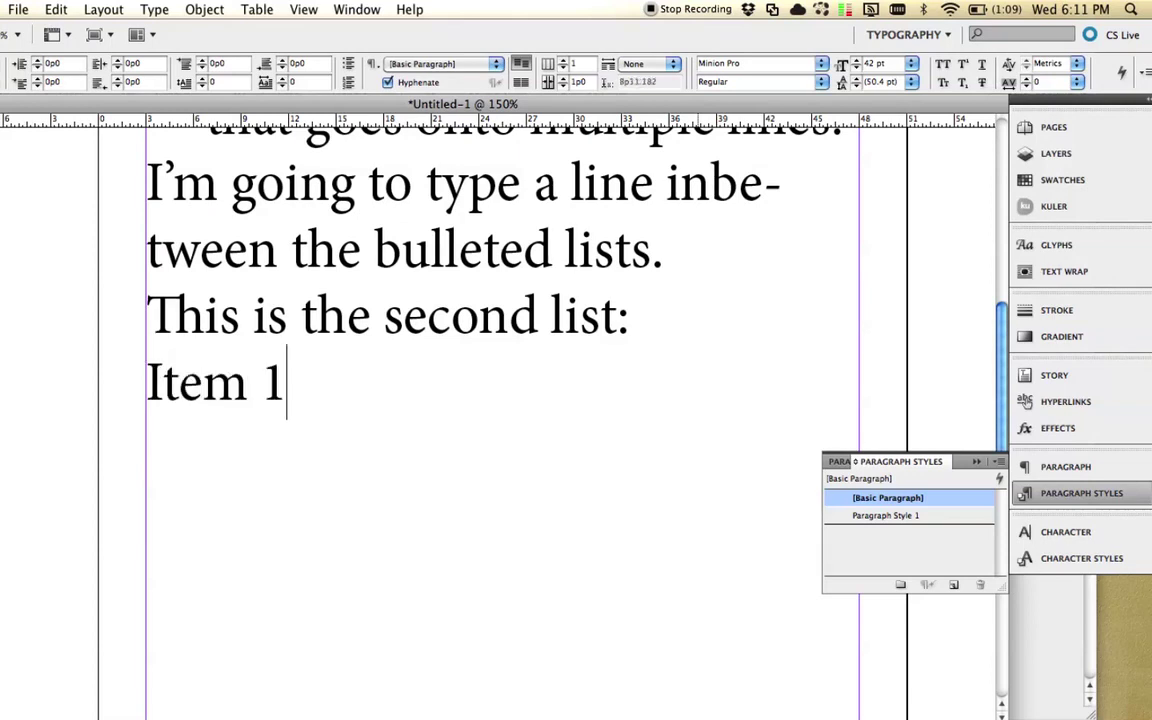
type(" is here.")
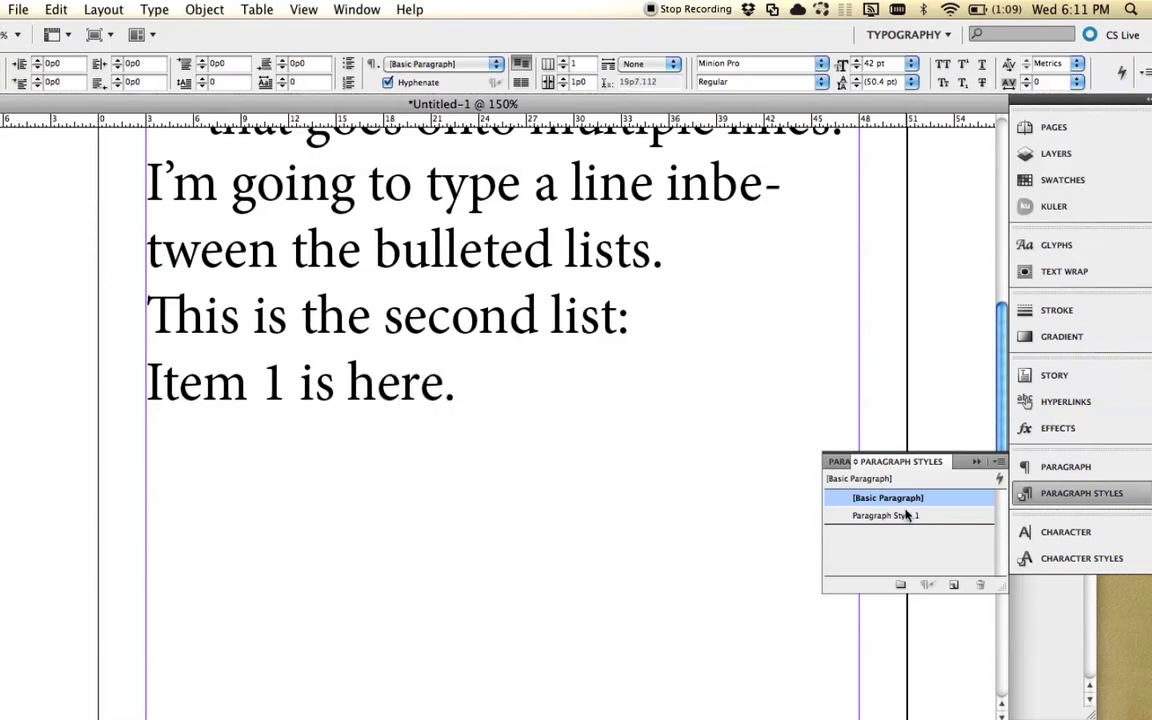
left_click_drag(462, 386, 185, 385)
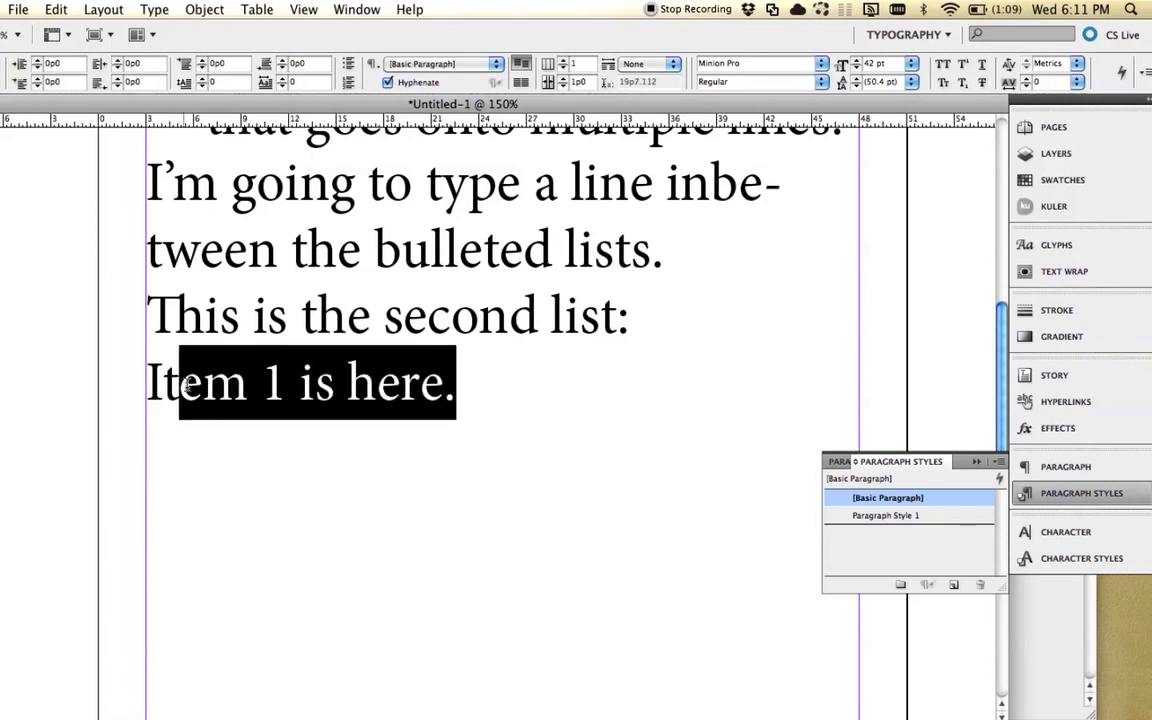
left_click(195, 385)
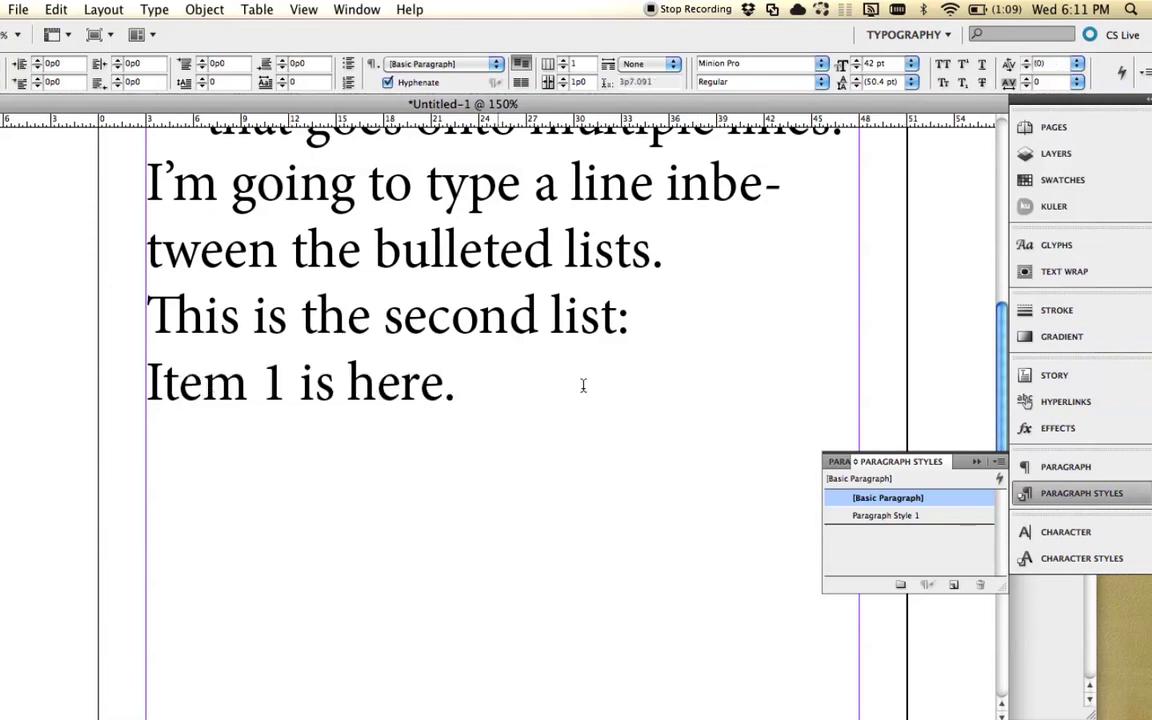
left_click(895, 517)
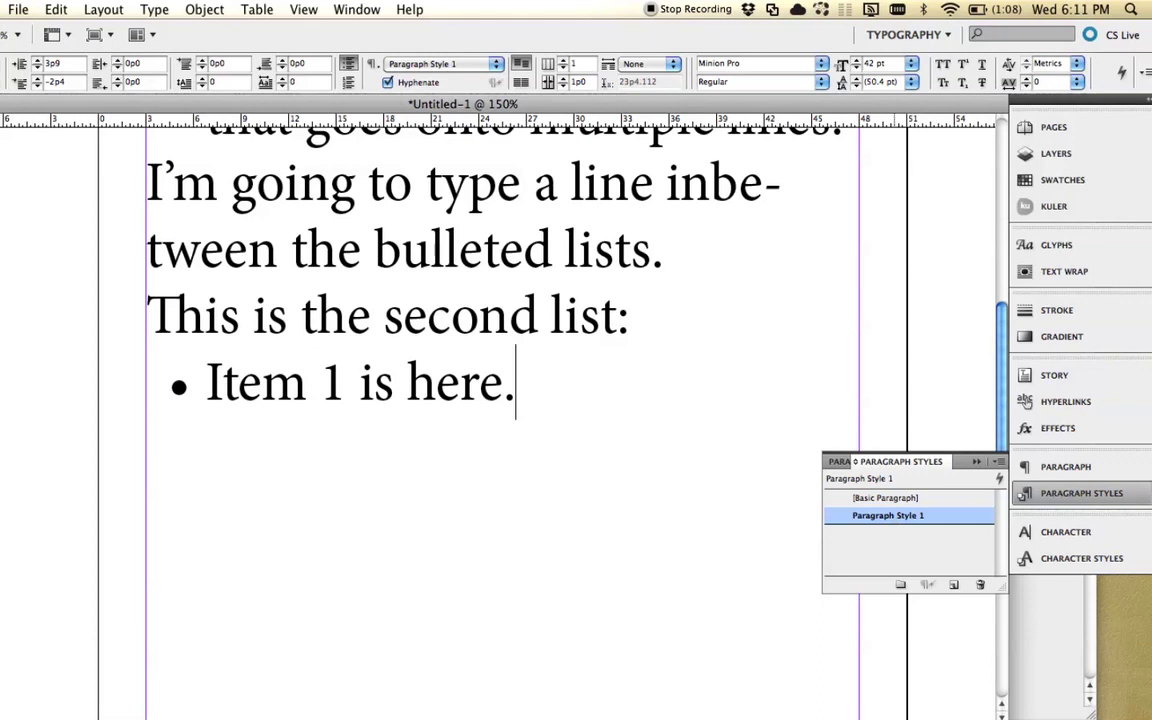
key("Return")
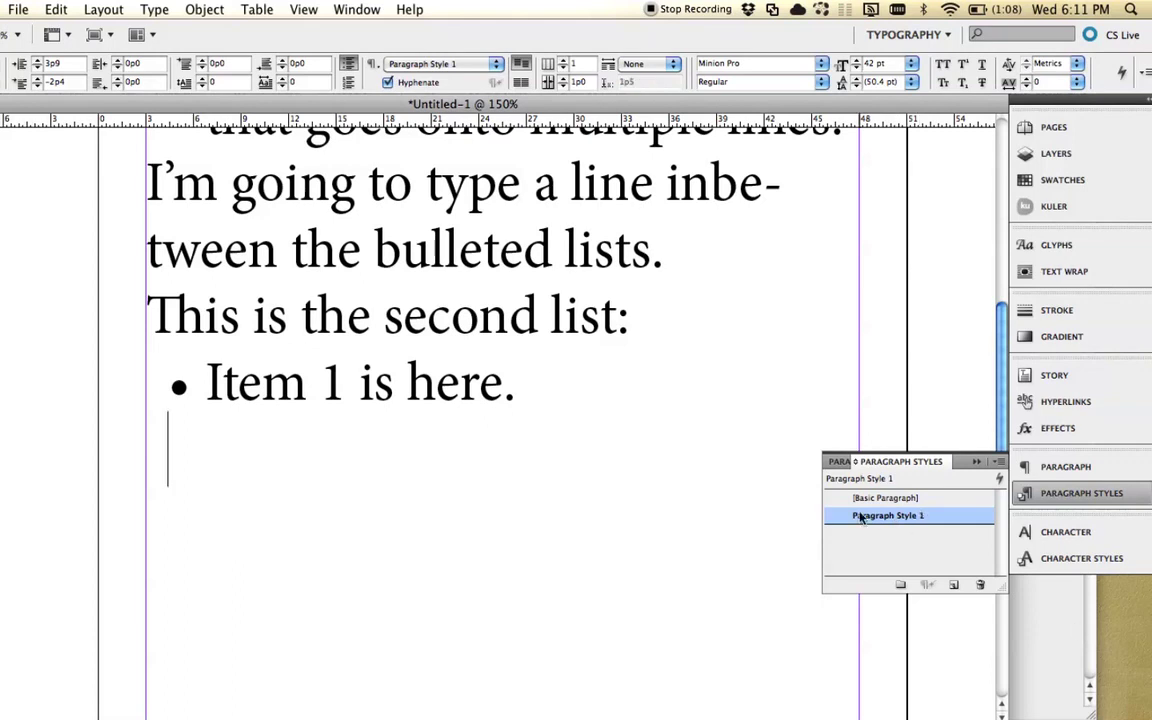
type("So,")
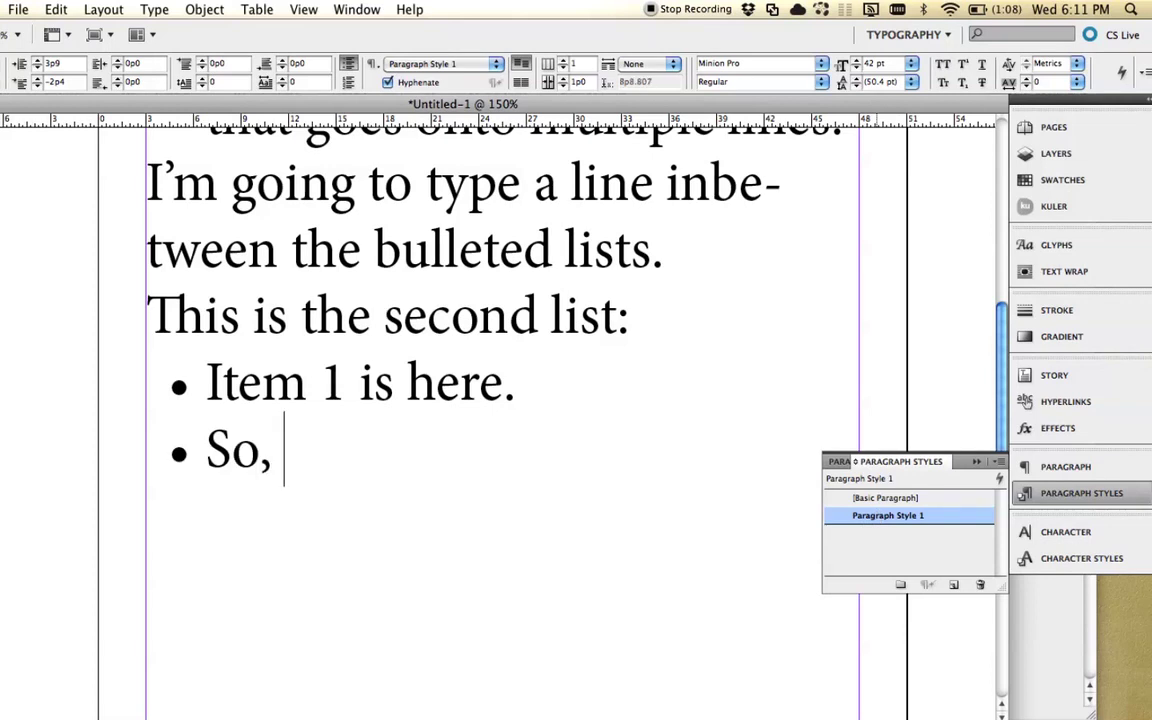
type(" when I keep typ")
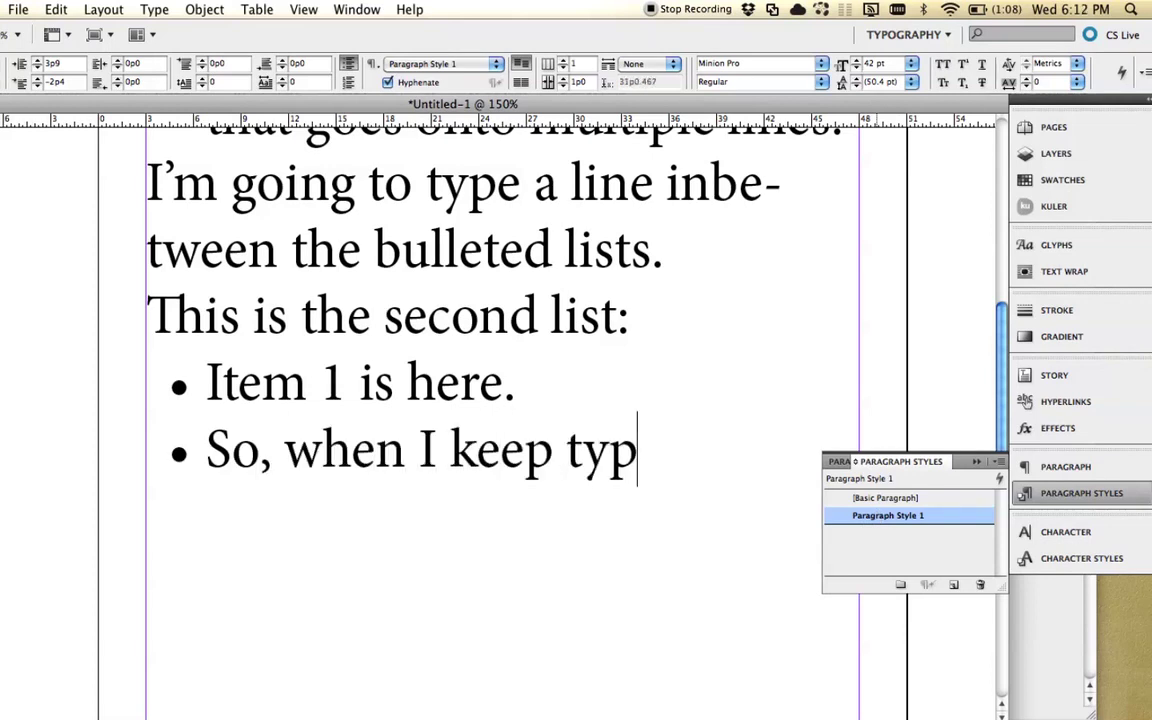
type("ing it k")
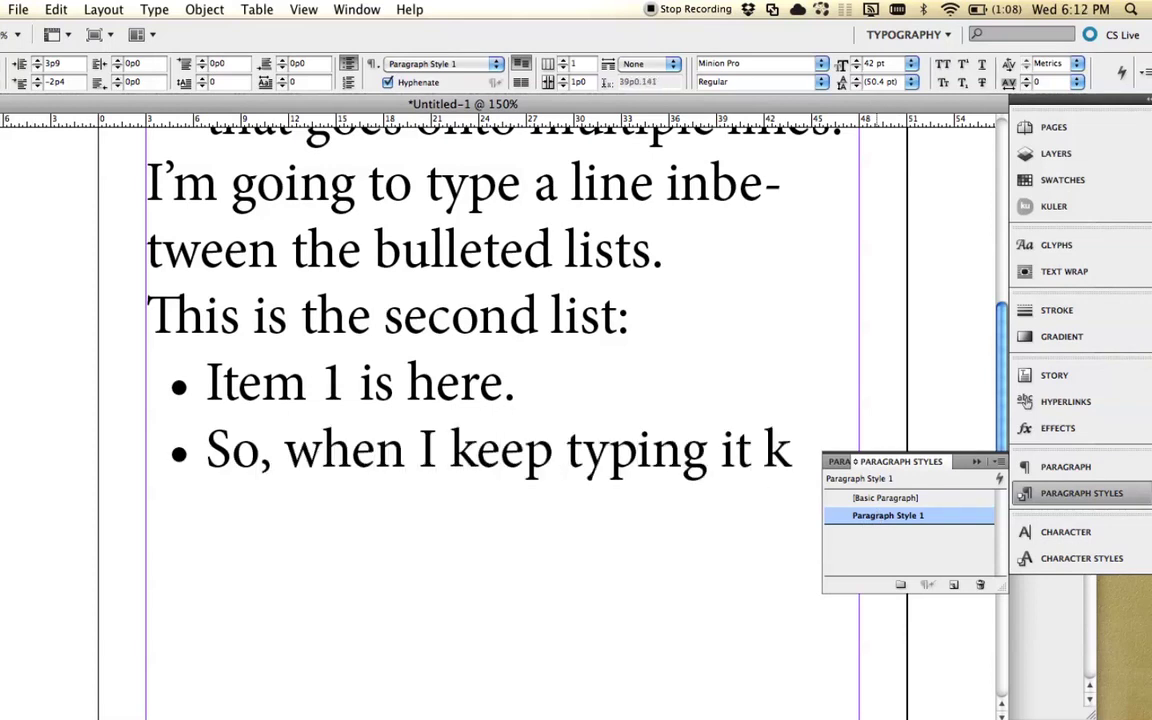
type("eeps the same pa")
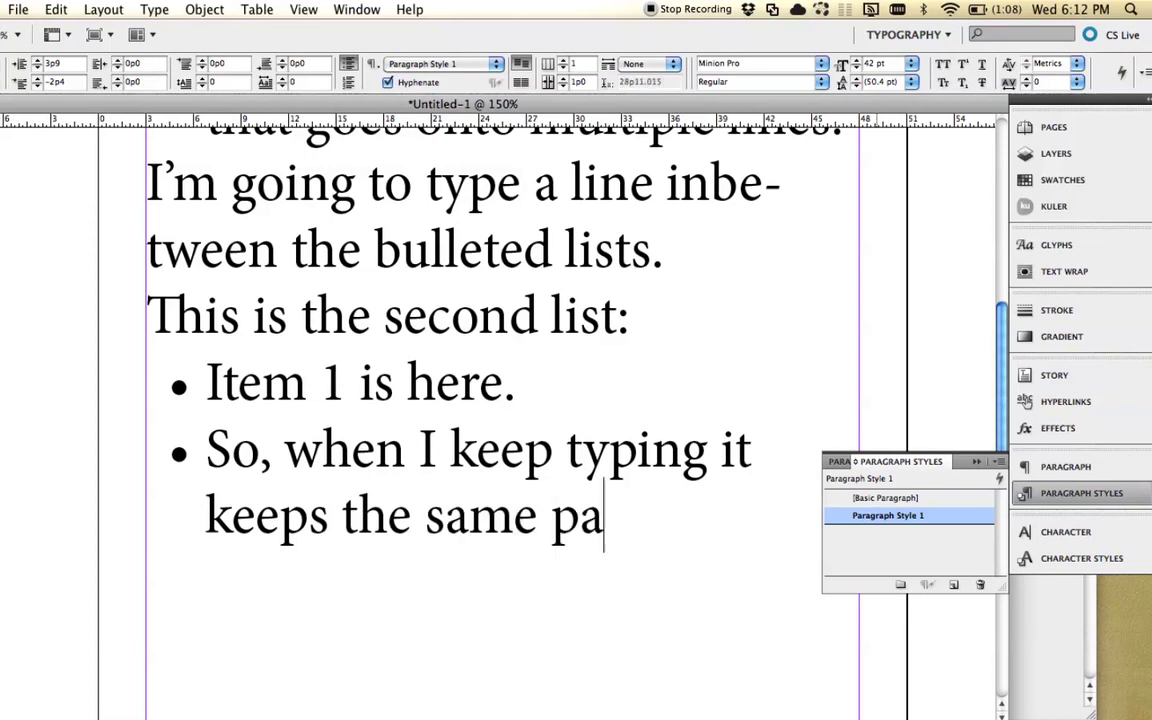
type("ragraph style.")
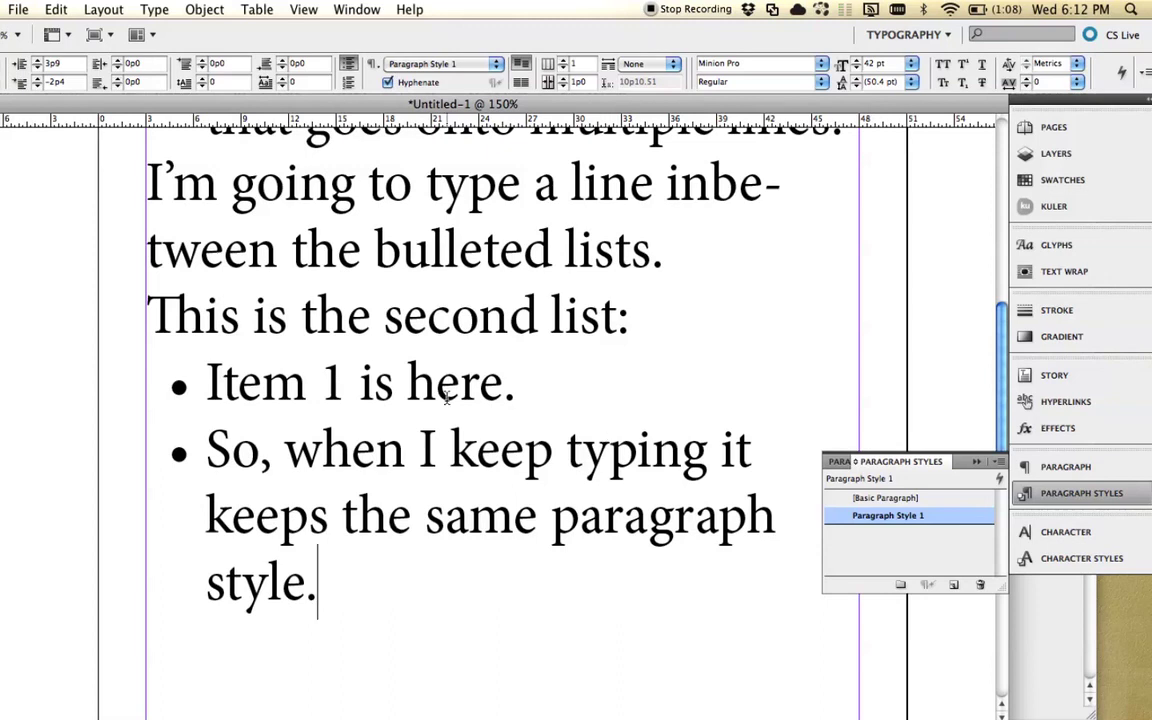
Open Paragraph Style 1's options at the Bullets and Numbering category
scroll(447, 398, "down", 3)
scroll(447, 398, "up", 5)
scroll(447, 398, "up", 3)
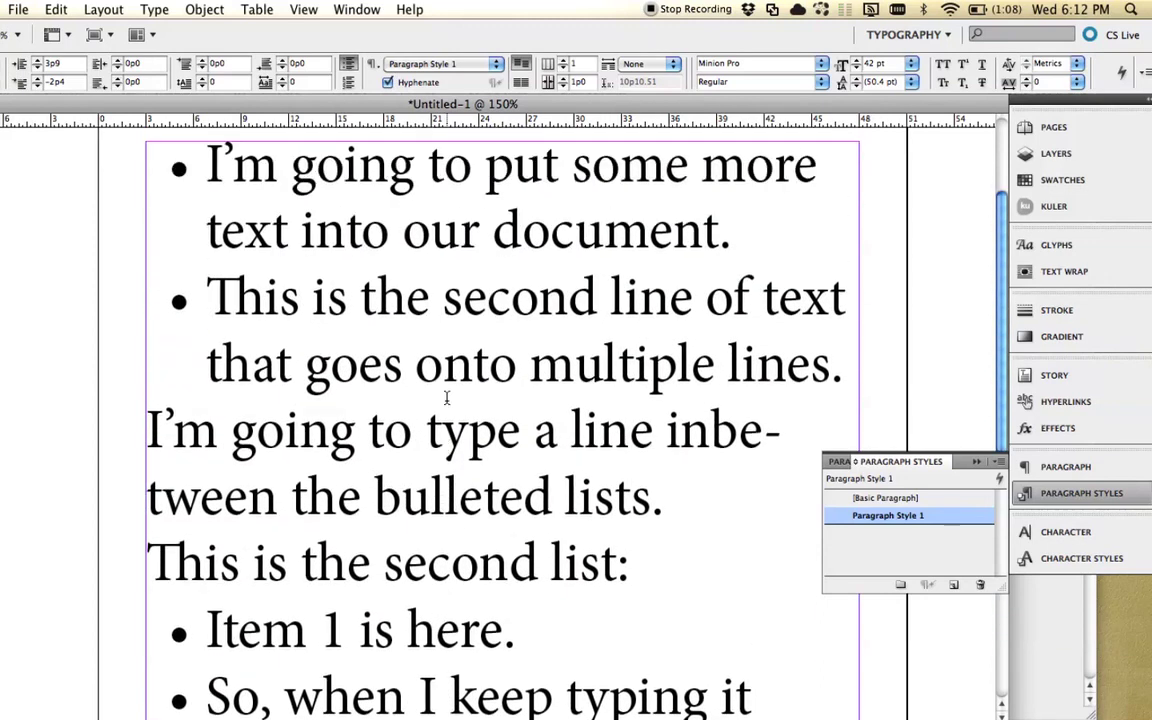
scroll(447, 398, "down", 5)
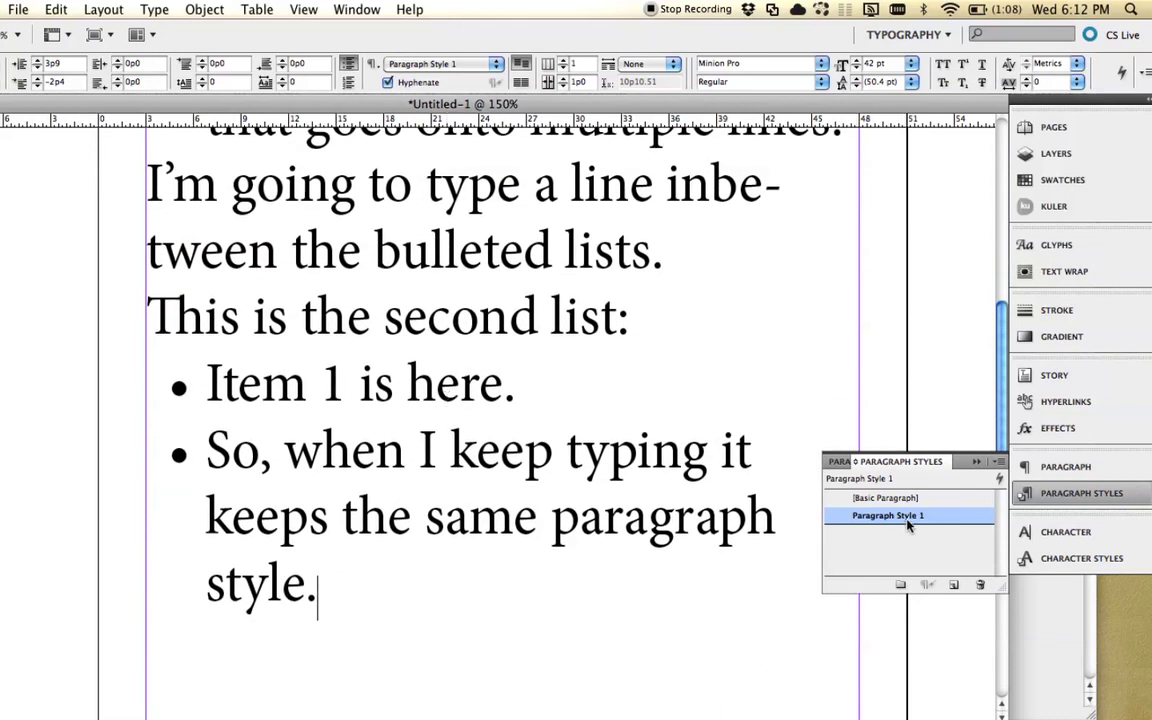
double_click(912, 518)
left_click(630, 431)
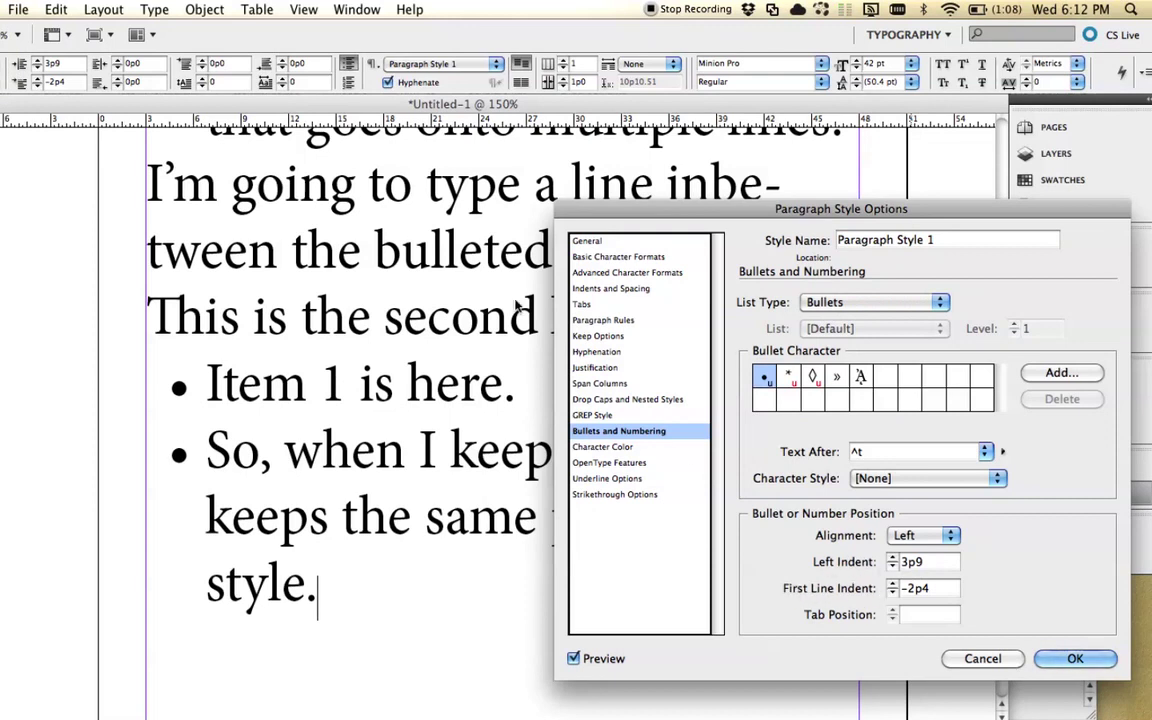
Switch Paragraph Style 1's options to Tabs, showing the tab position at -2p4
left_click(583, 304)
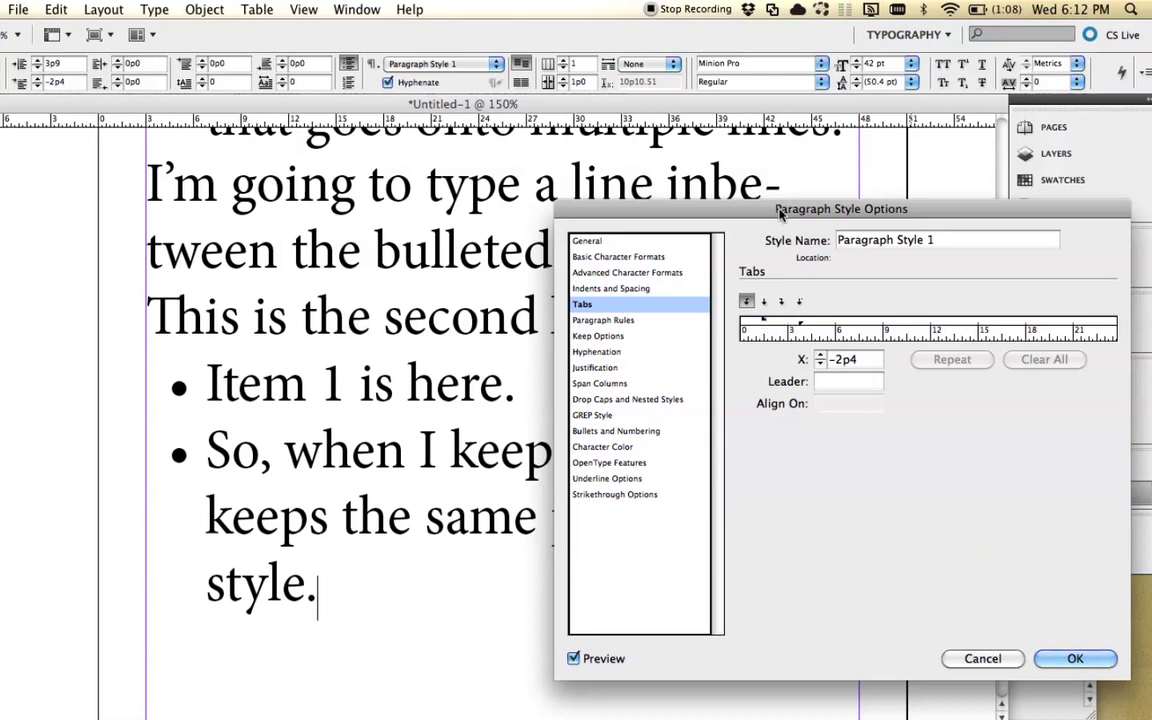
left_click_drag(781, 212, 781, 151)
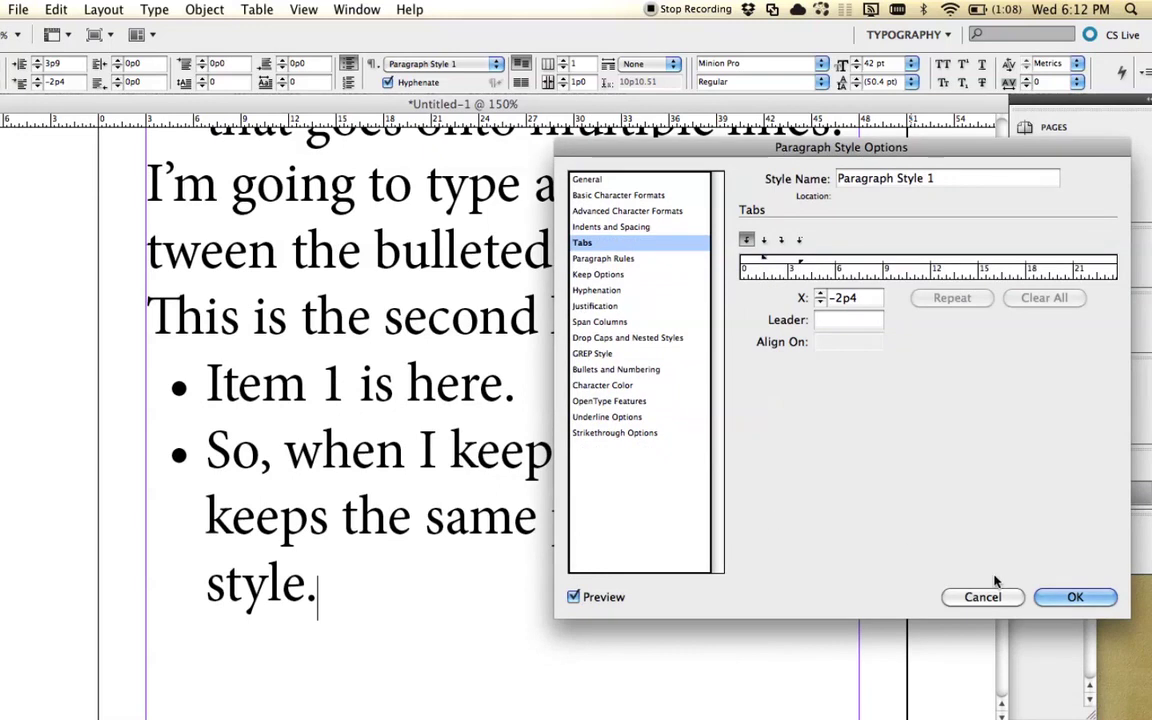